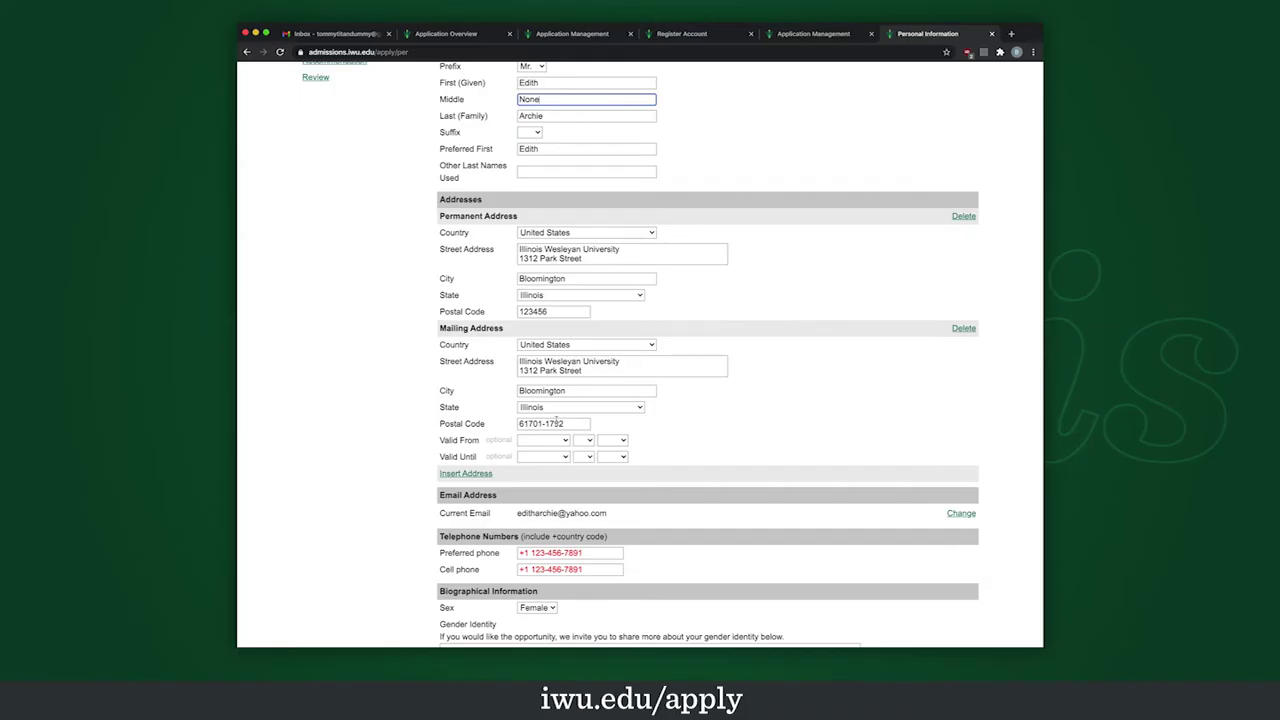
- Add a second language entry to the citizenship information
scroll(557, 421, down, 1)
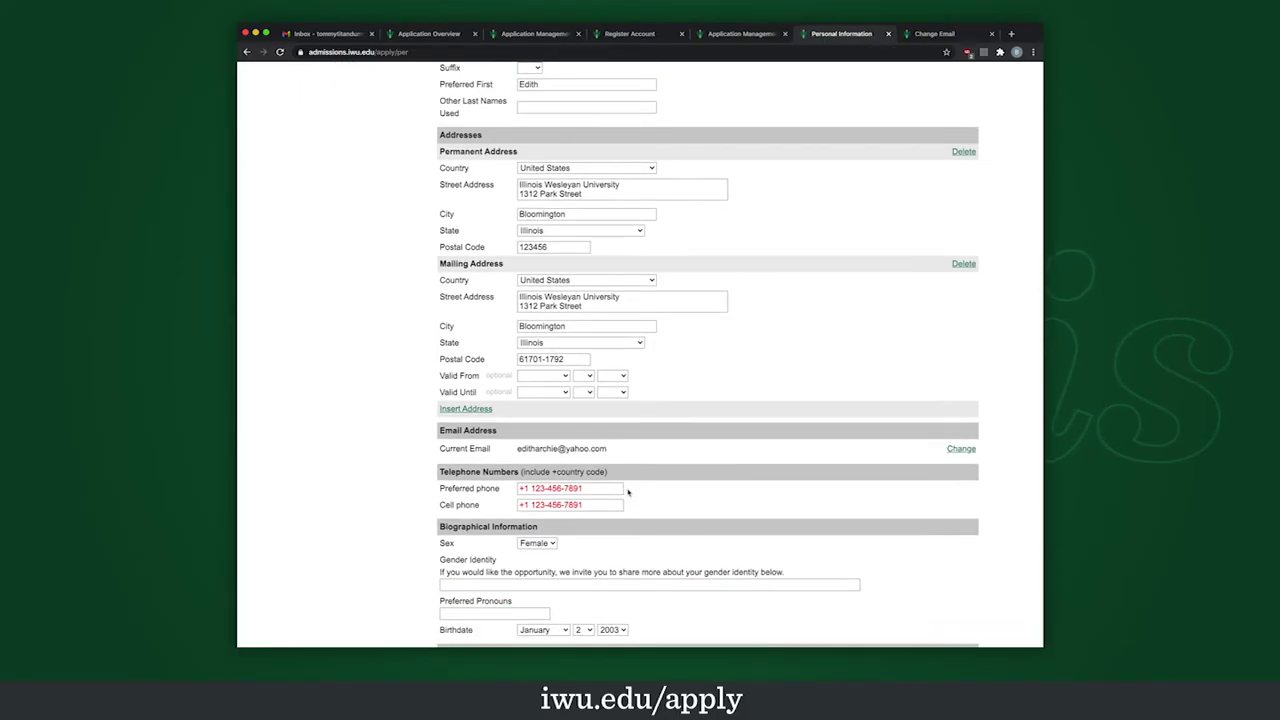
scroll(600, 495, down, 2)
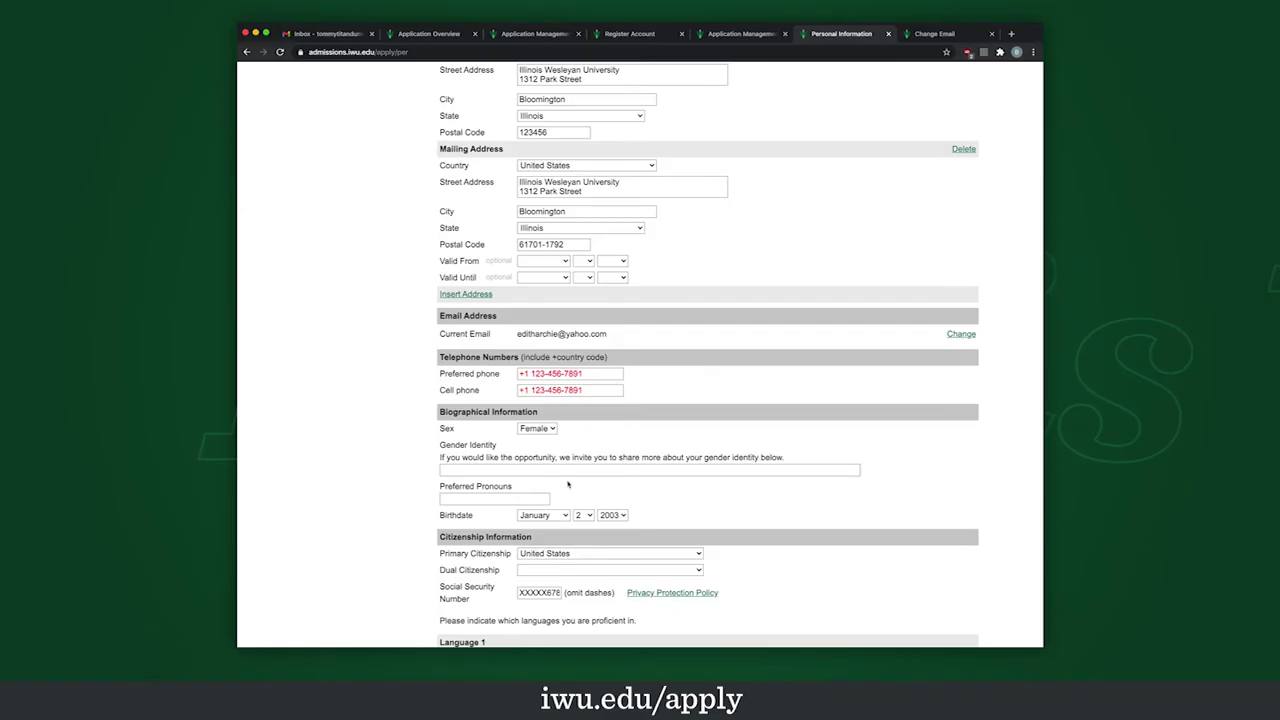
scroll(566, 490, down, 2)
scroll(567, 485, down, 3)
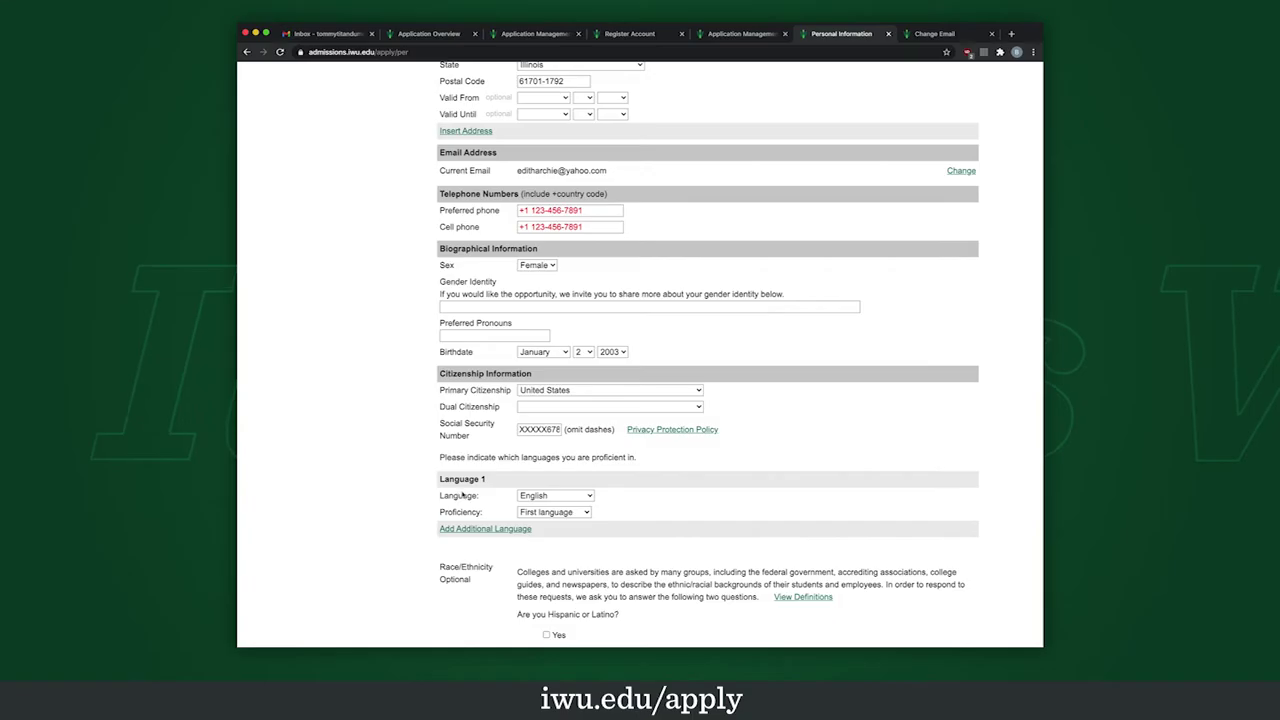
click(469, 528)
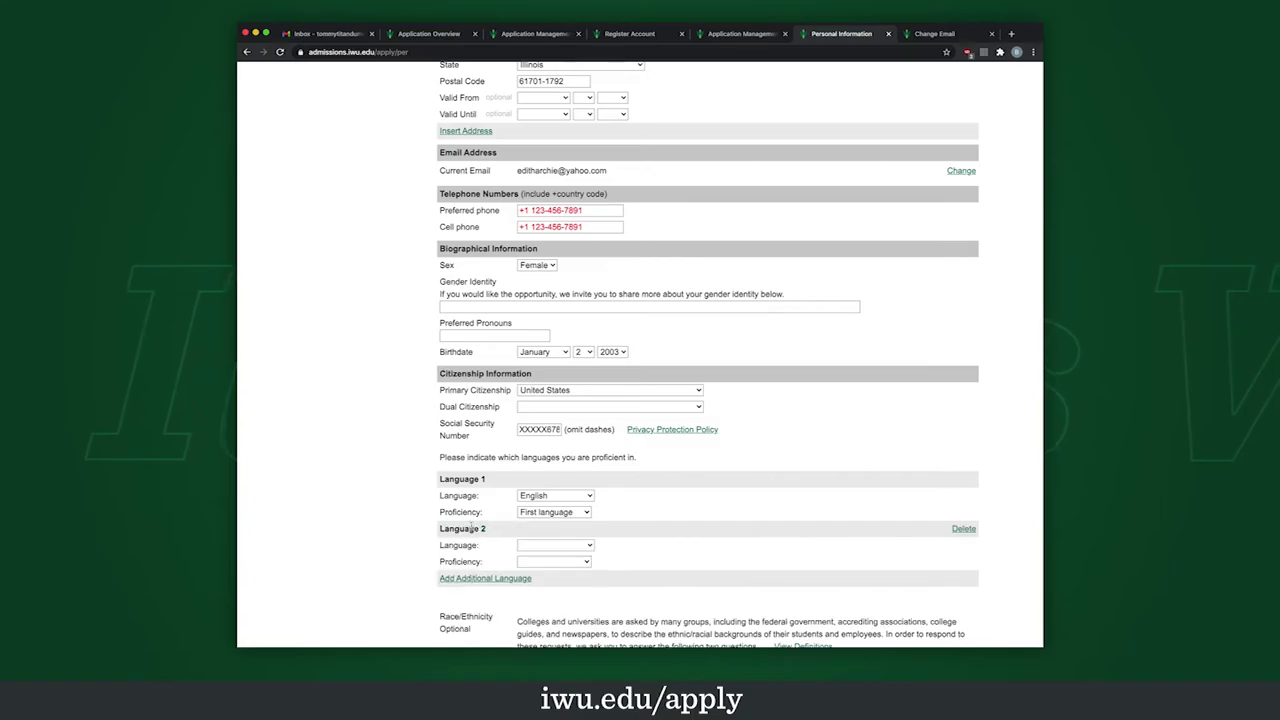
- Add a blank IWU connection entry after the sibling information and continue to the Academic section
scroll(520, 551, down, 3)
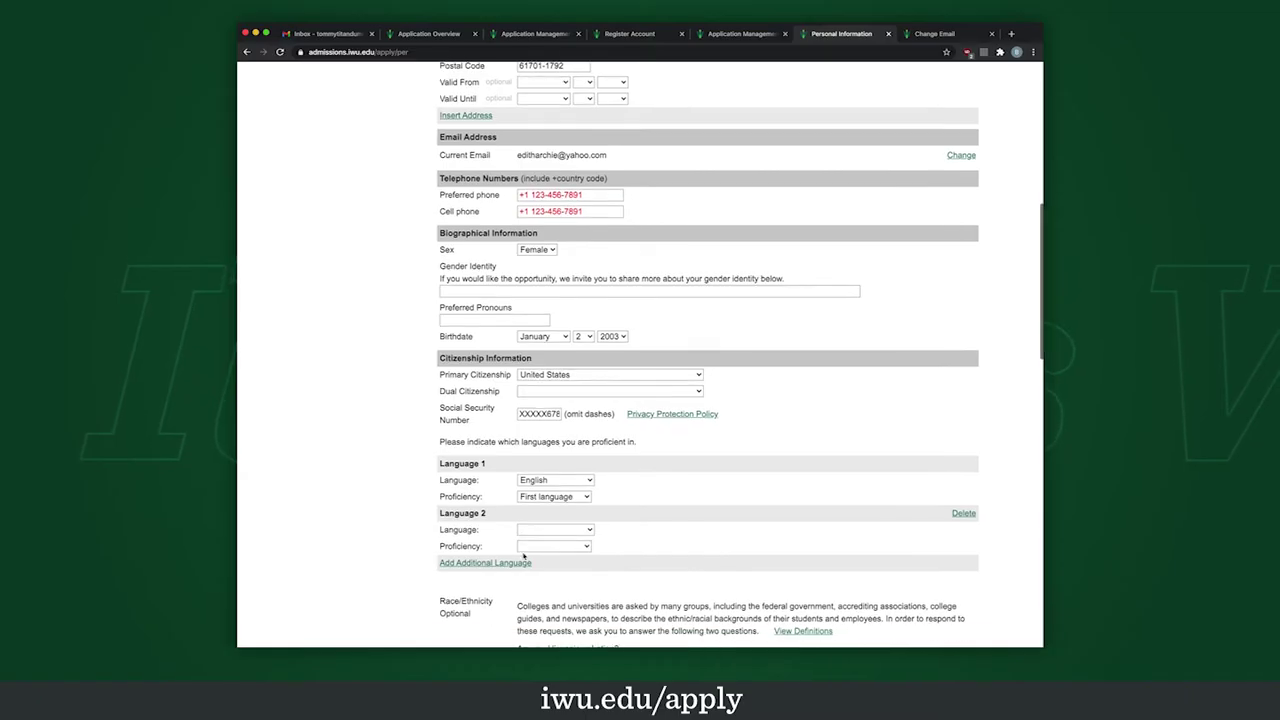
scroll(522, 555, down, 2)
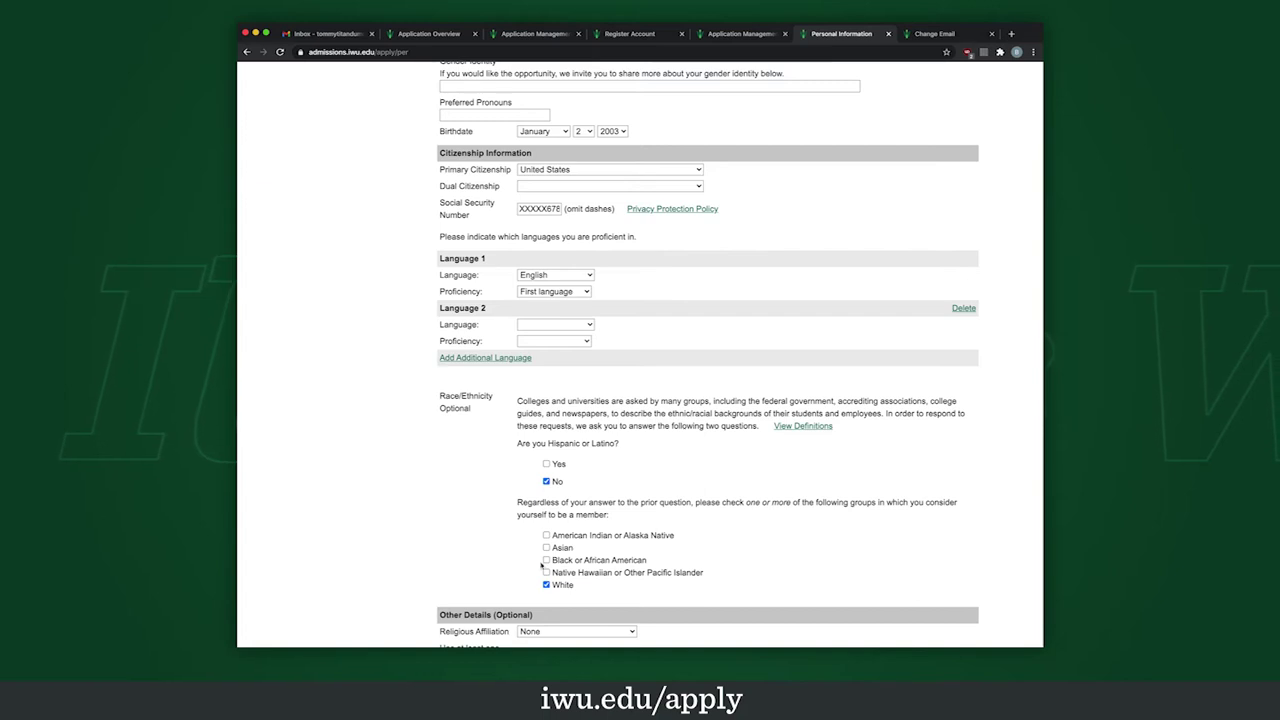
scroll(548, 587, down, 4)
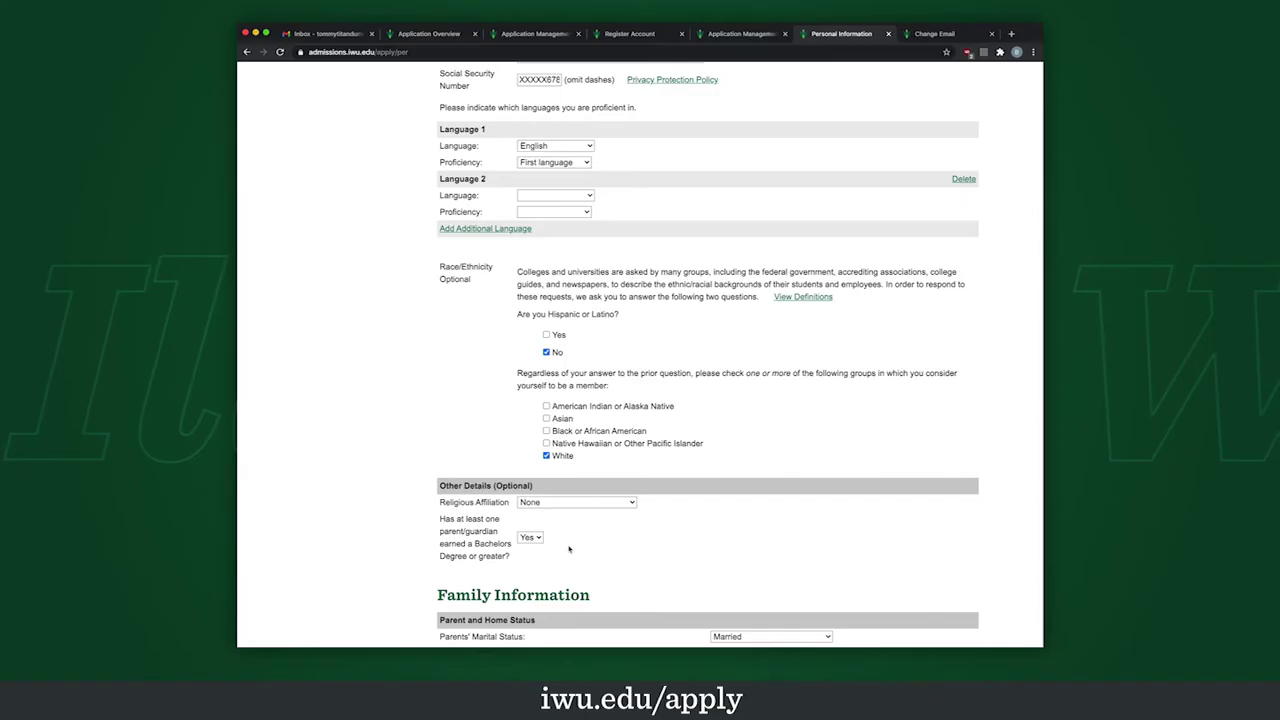
scroll(569, 548, down, 1)
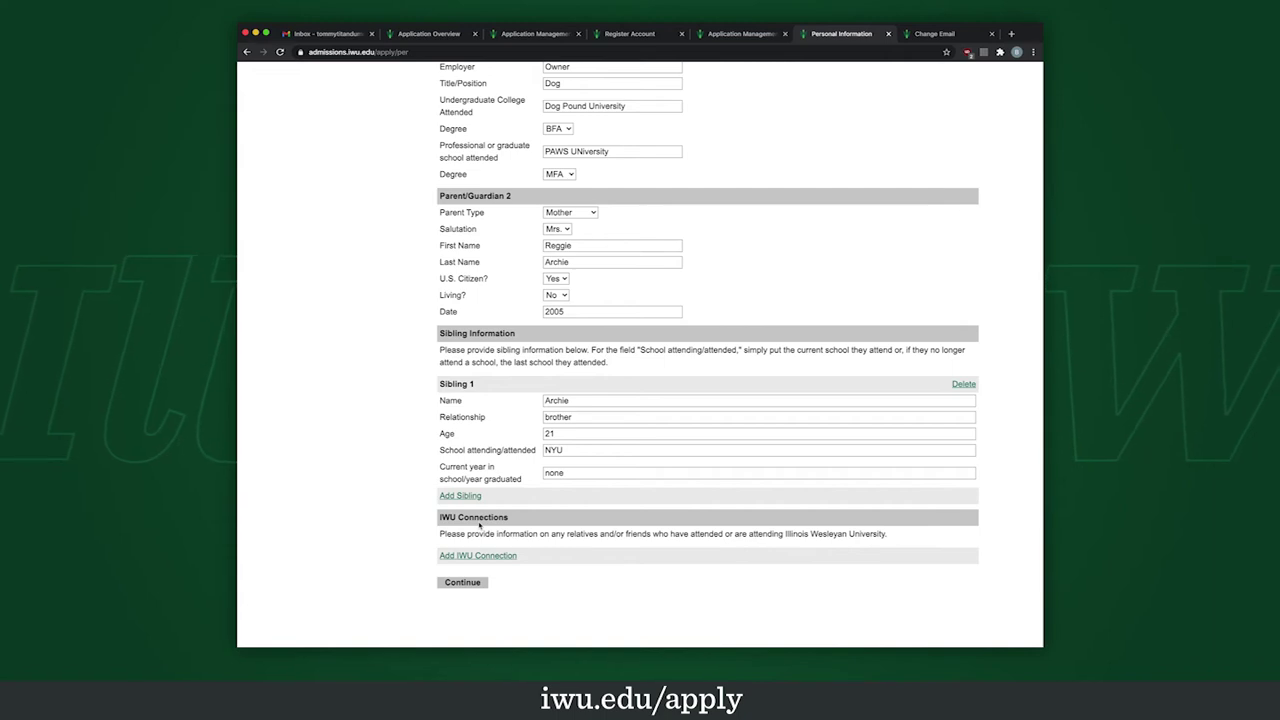
click(490, 555)
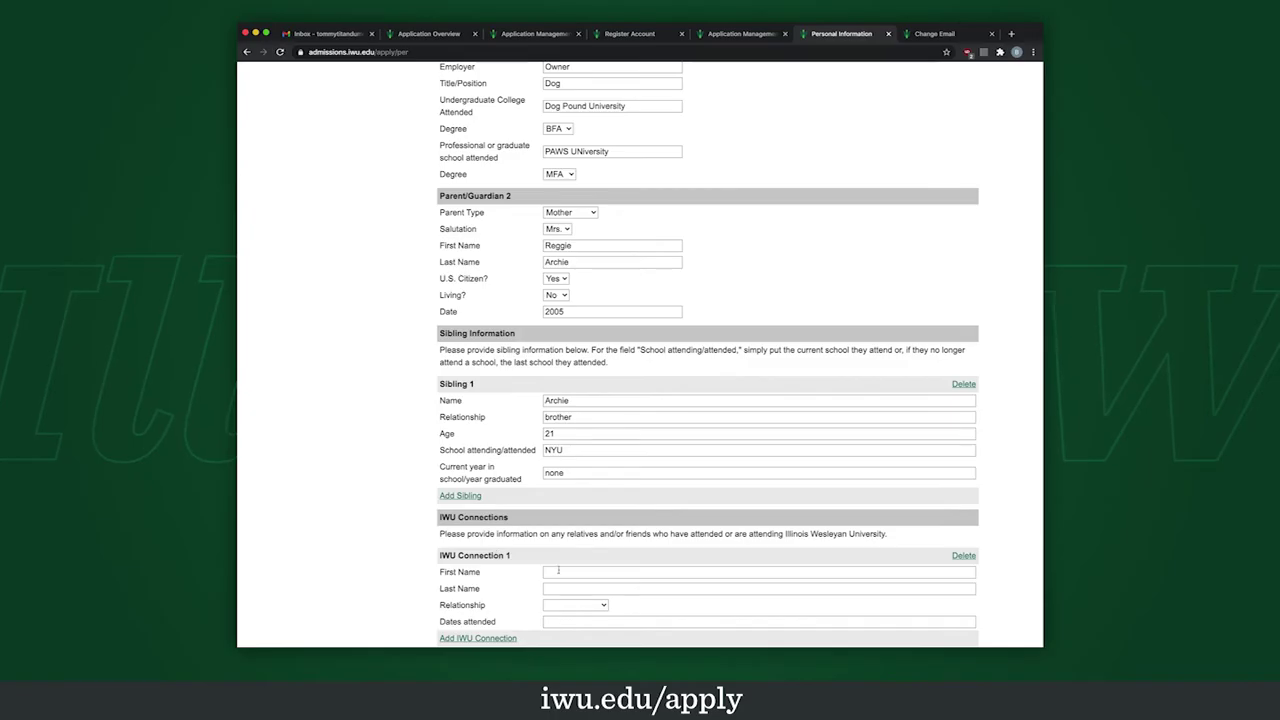
click(558, 571)
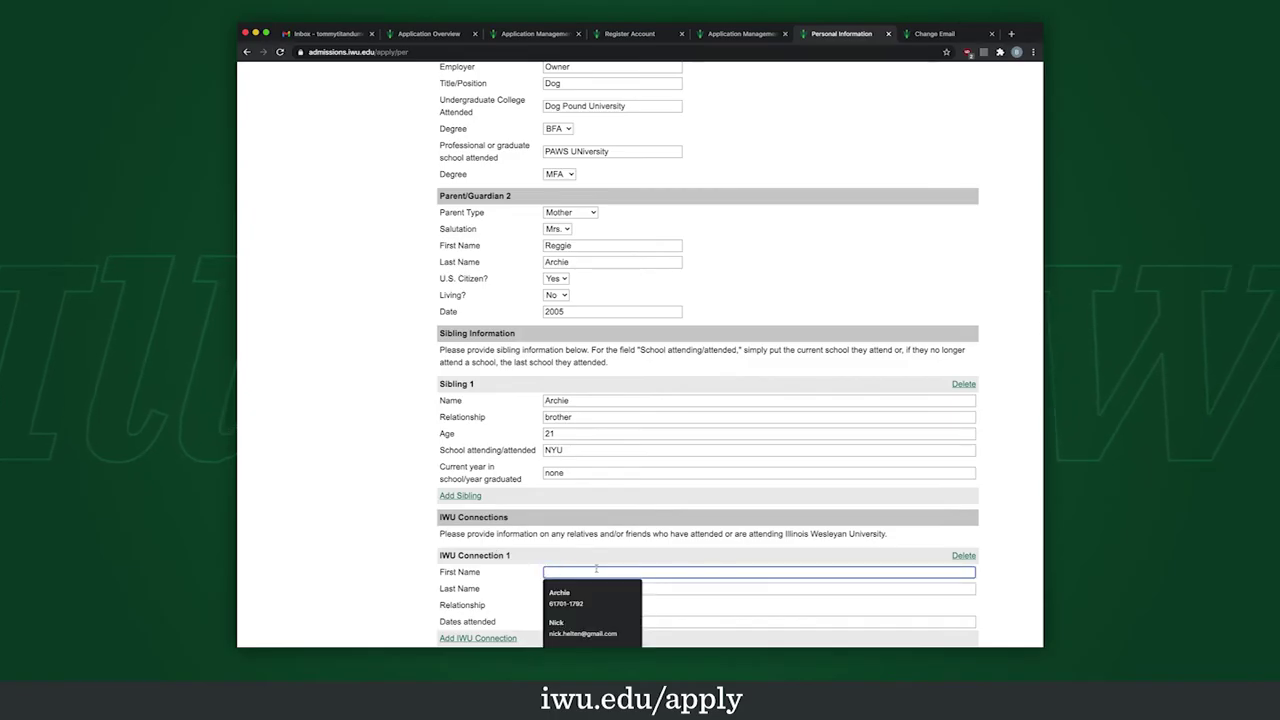
scroll(554, 531, down, 2)
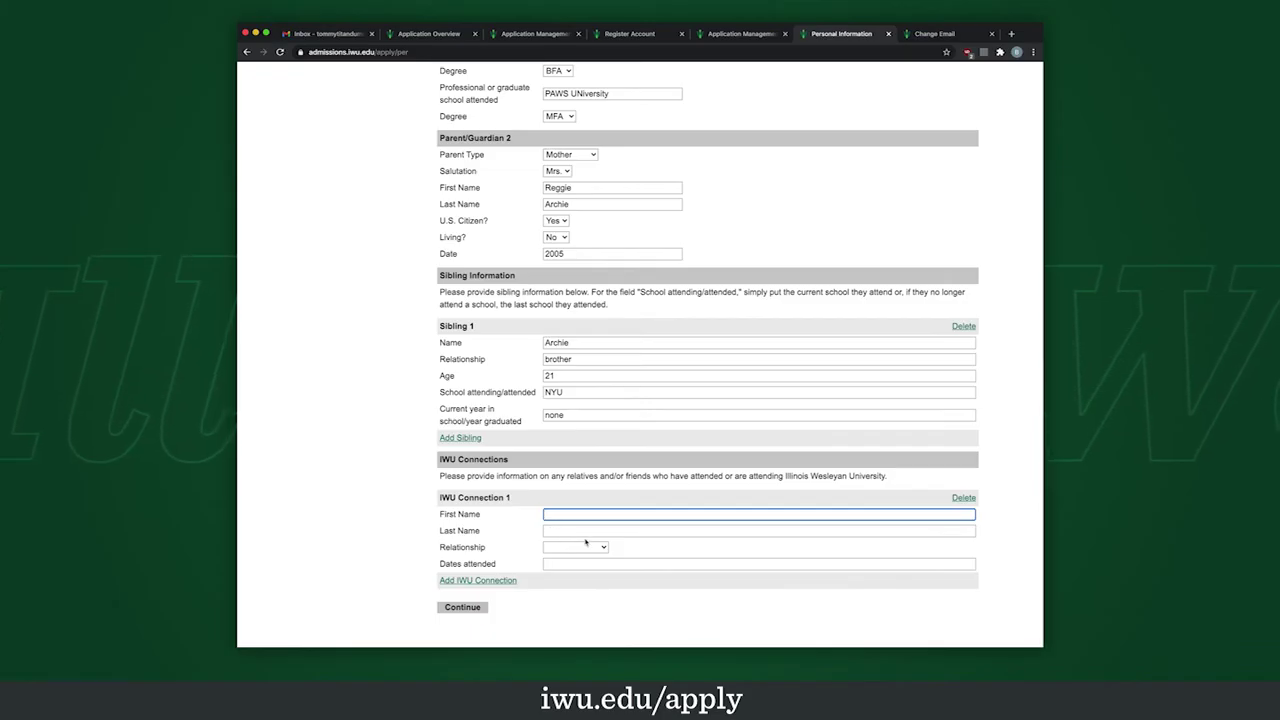
click(462, 607)
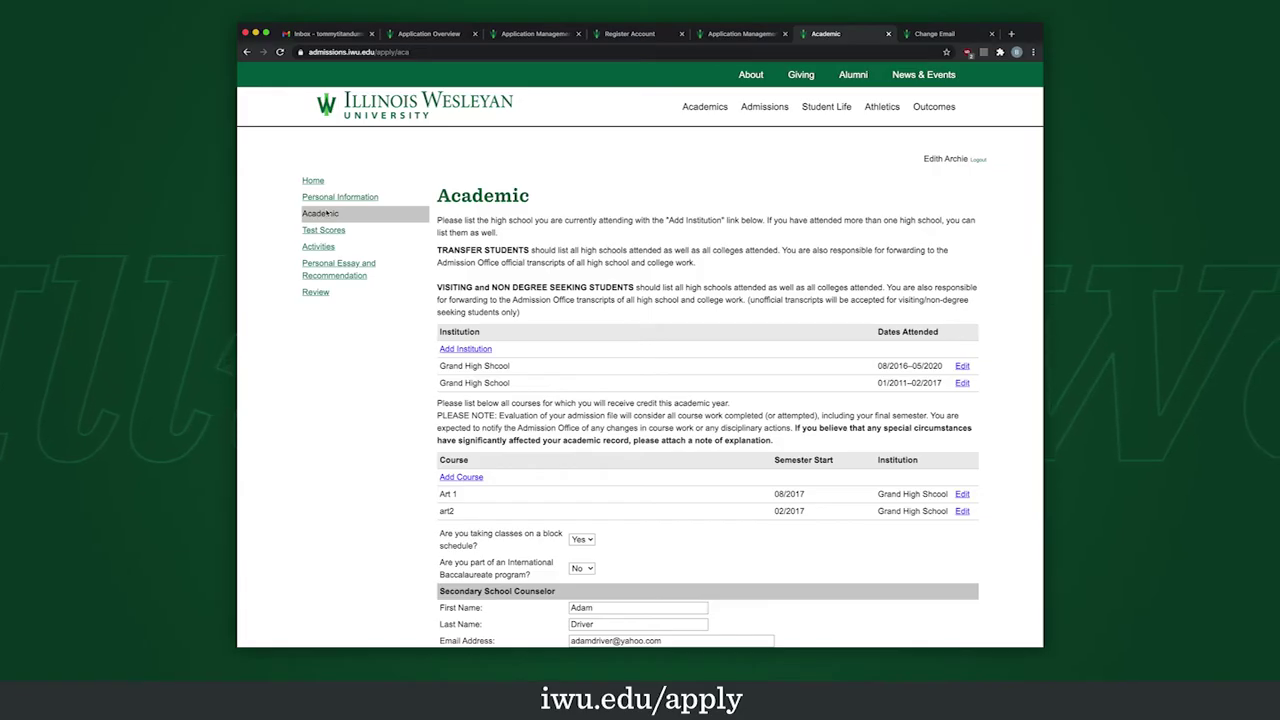
- Examine the blank Add Institution form and the details of the Art 1 course entry, closing each without saving
click(488, 349)
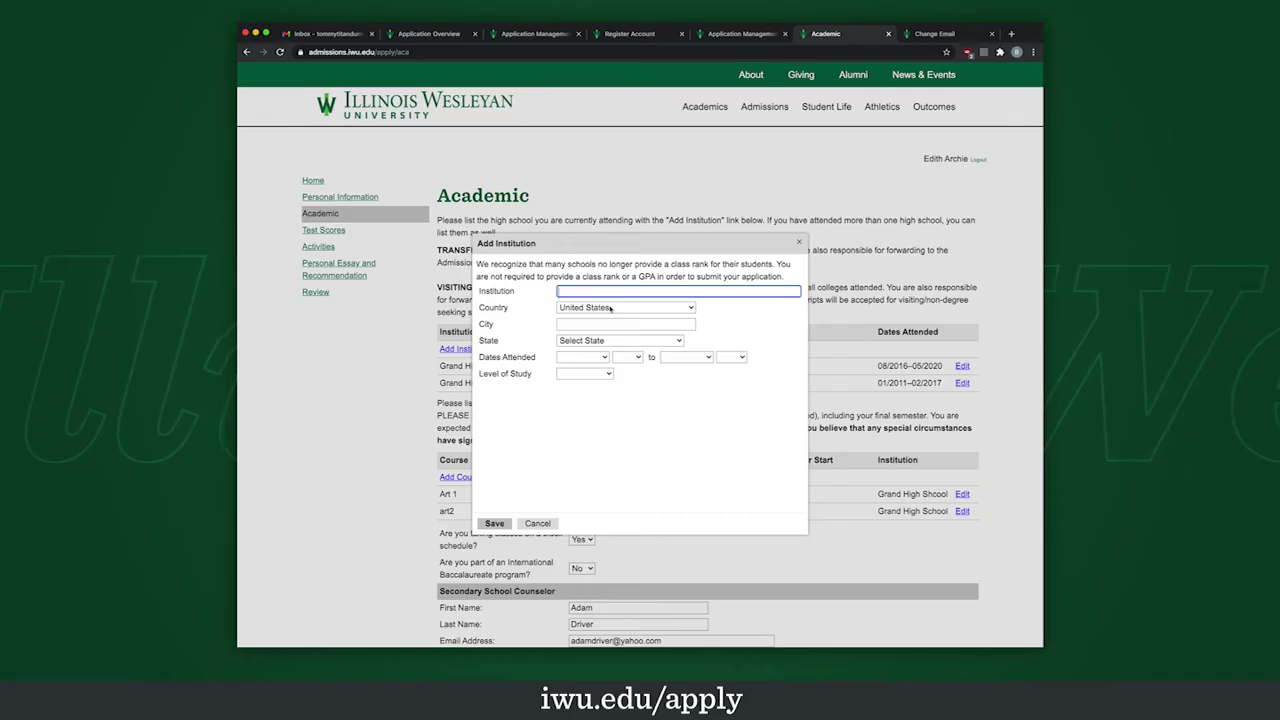
key(Escape)
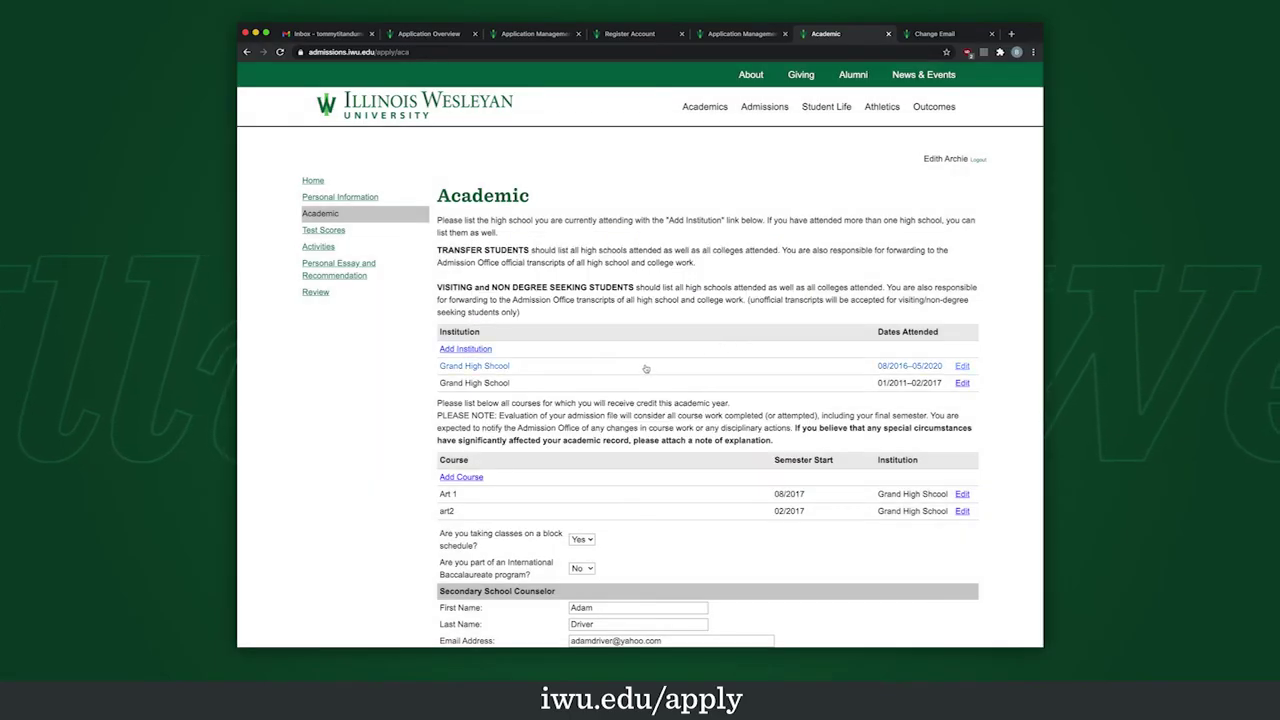
scroll(646, 368, down, 2)
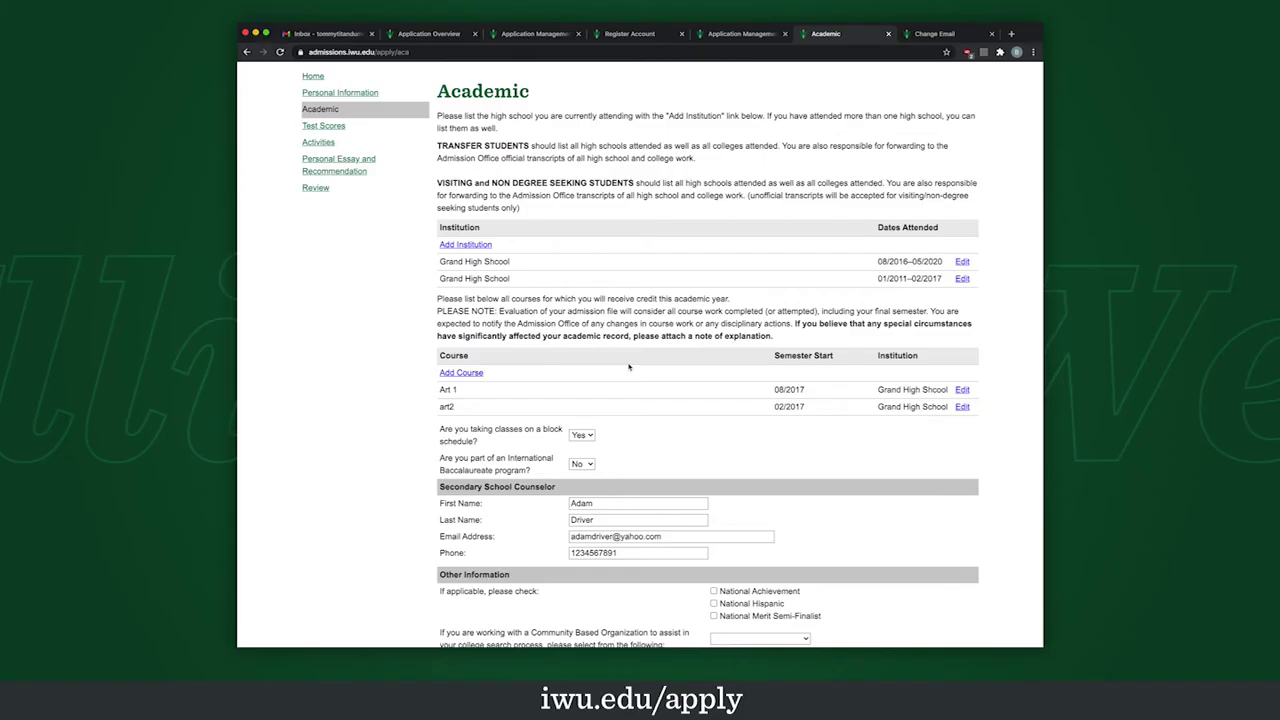
click(962, 390)
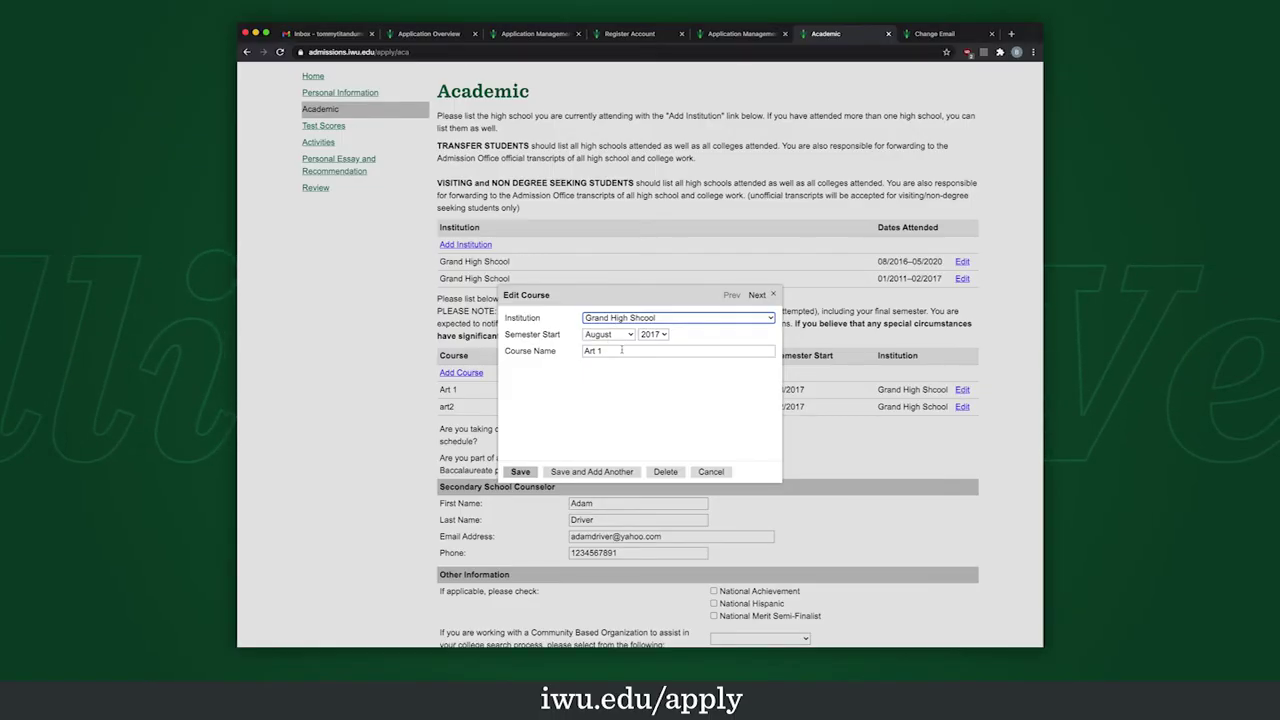
click(773, 294)
- Examine the answer choices for the question about taking classes on a block schedule
scroll(533, 437, down, 1)
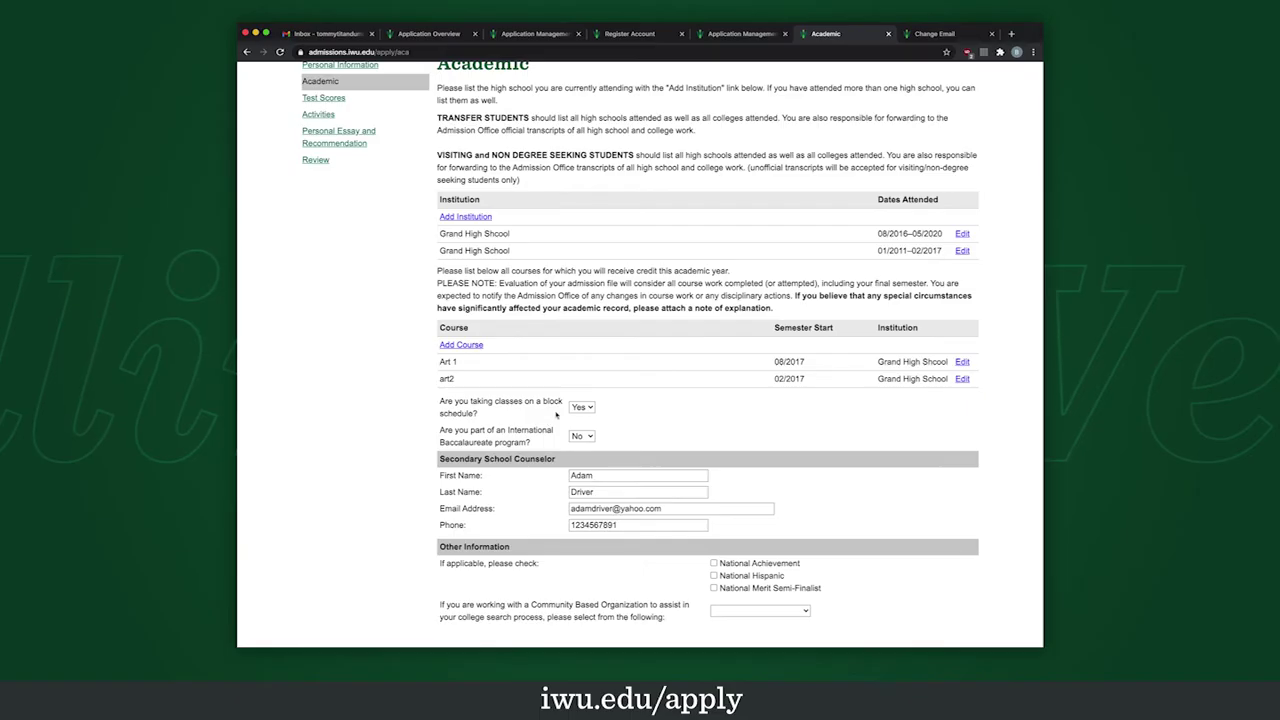
click(581, 407)
click(581, 408)
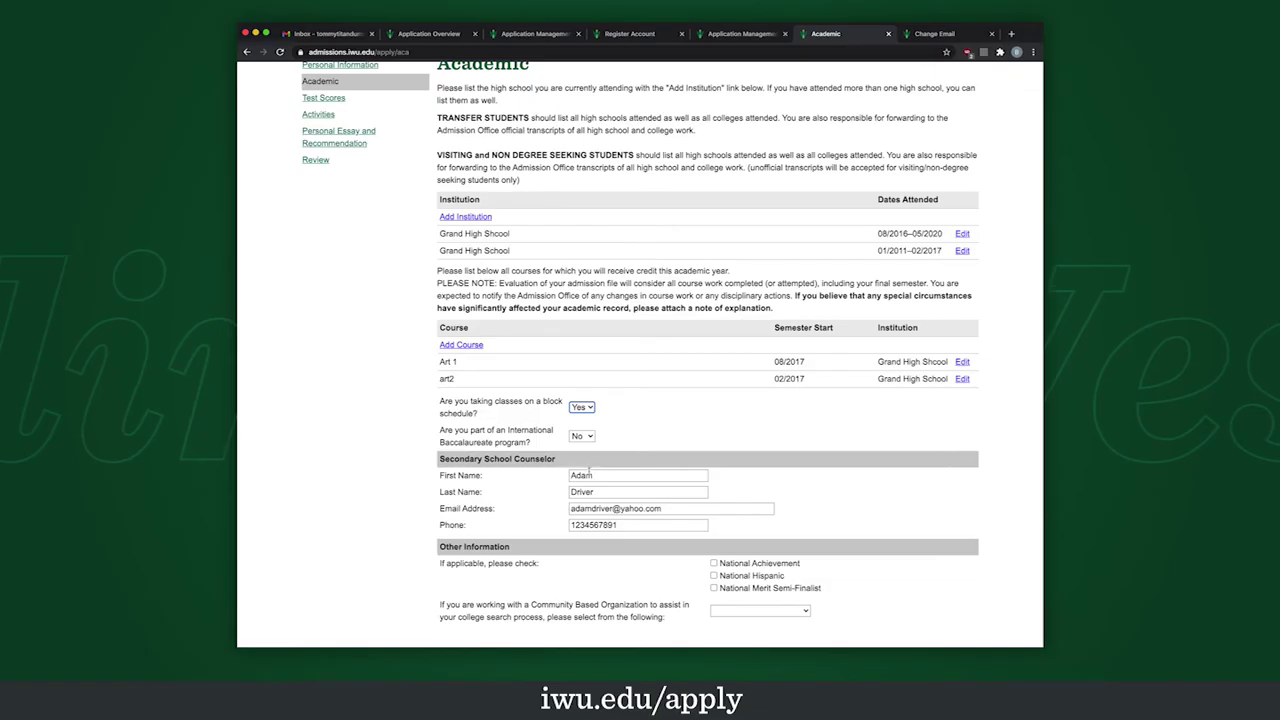
- Try Other as the Community Based Organization, and select Chicago Scholars instead
scroll(612, 485, down, 1)
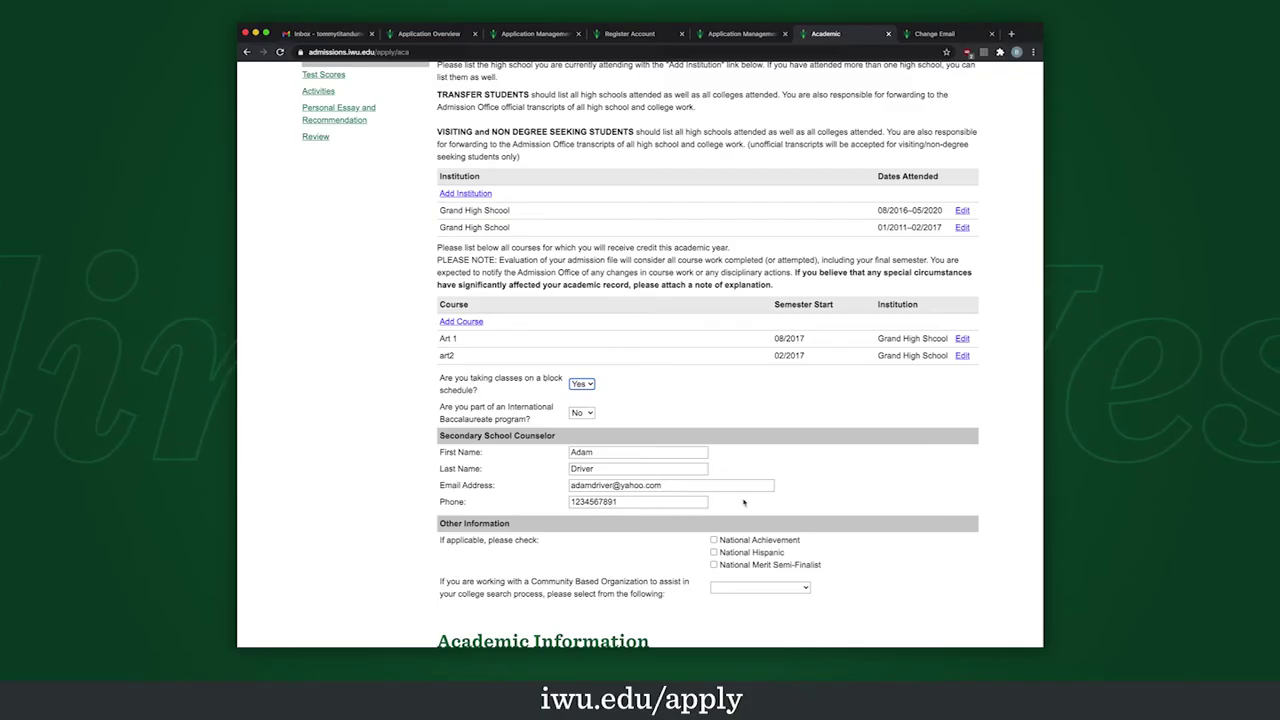
scroll(647, 561, down, 2)
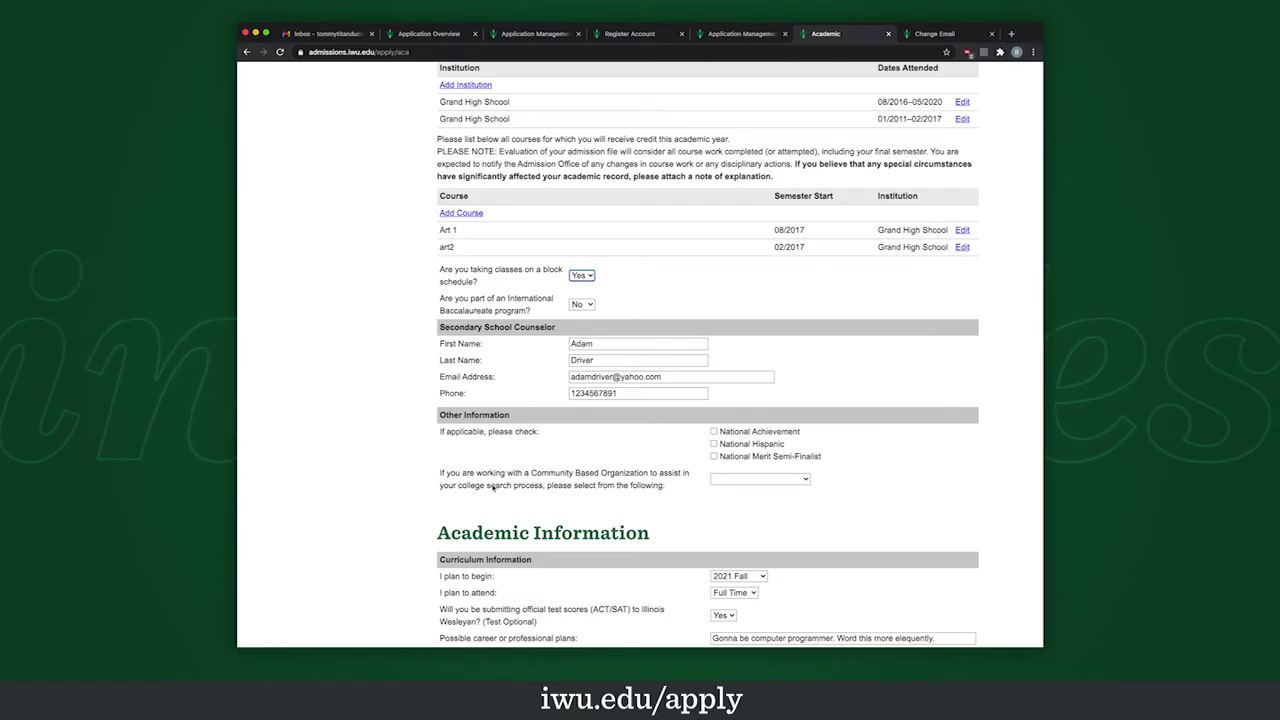
click(803, 479)
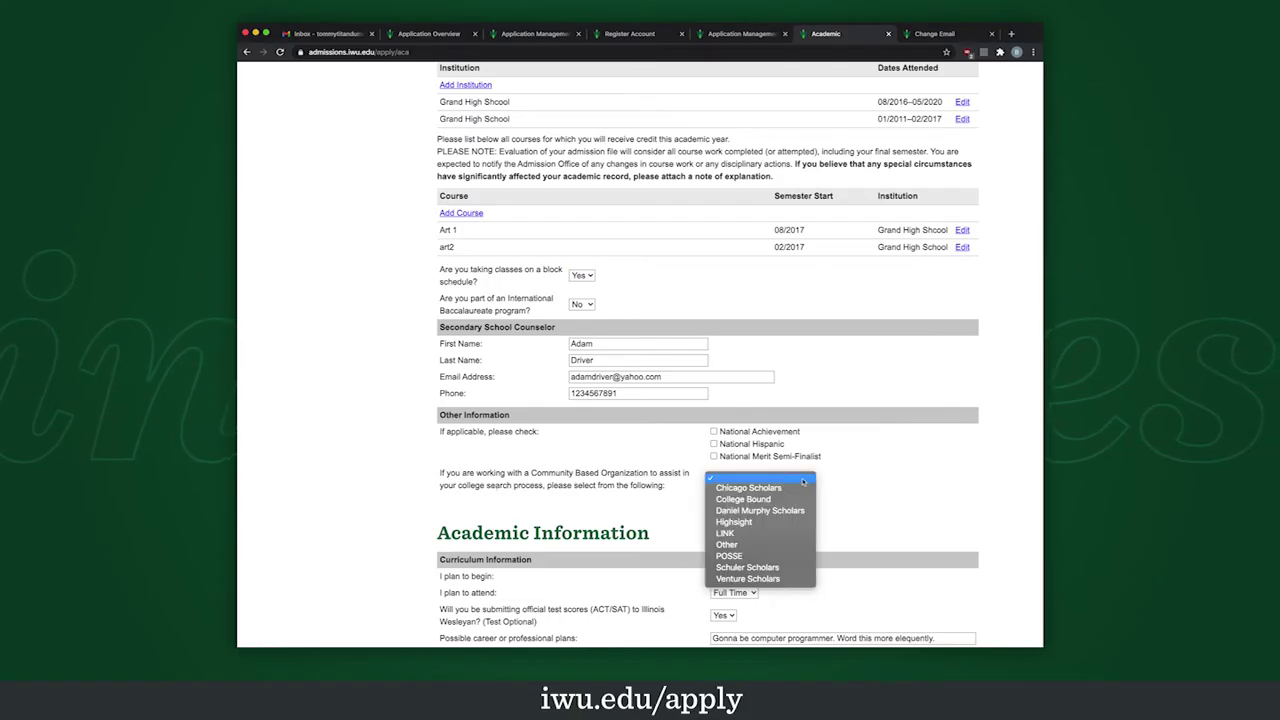
click(740, 544)
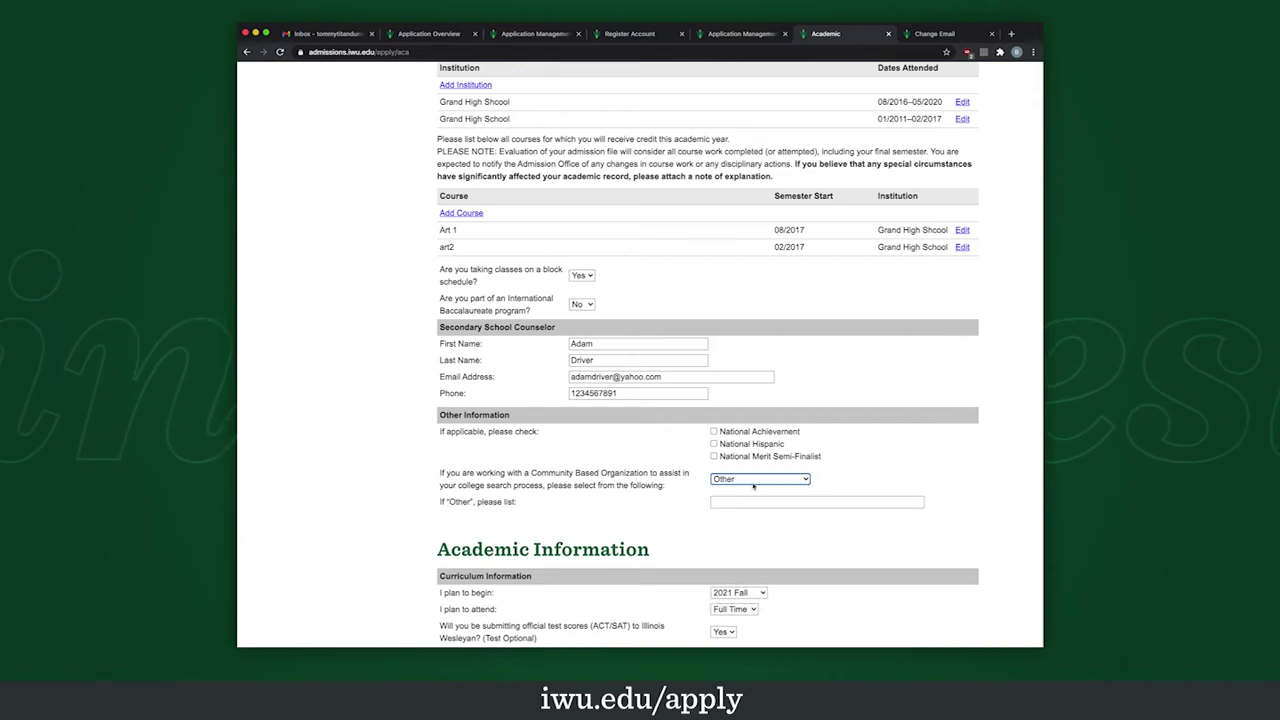
click(750, 480)
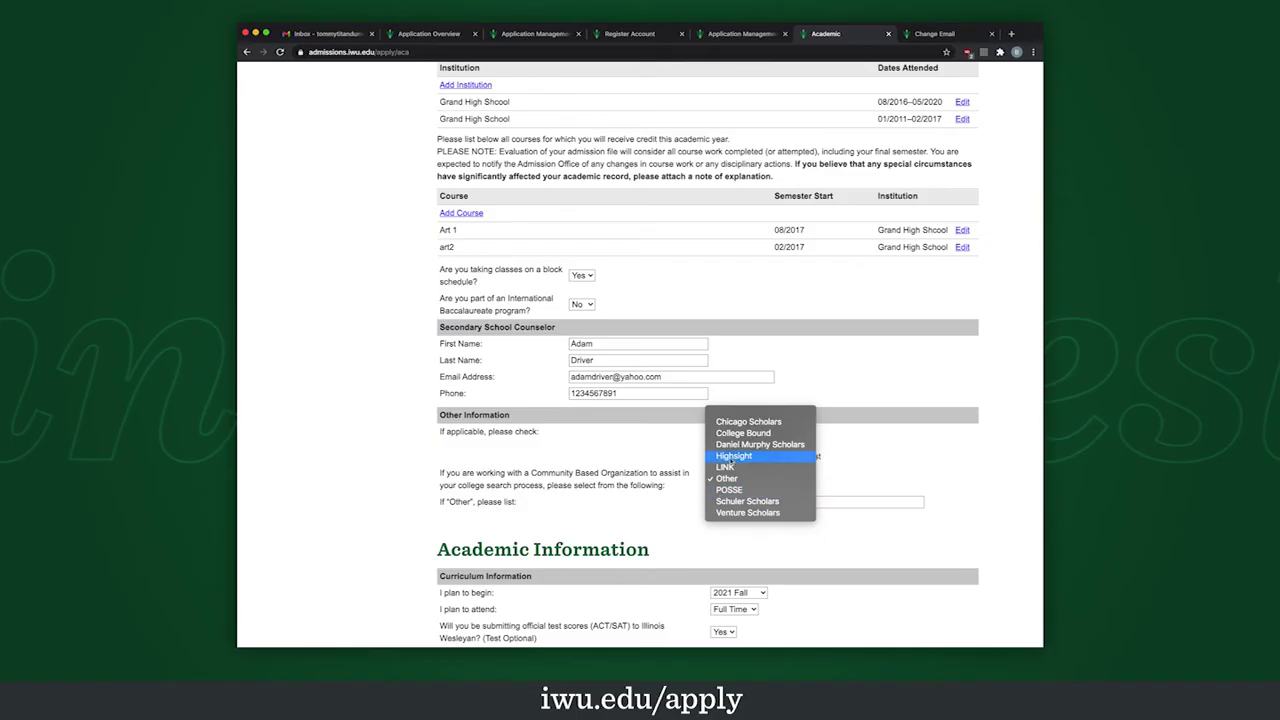
click(759, 425)
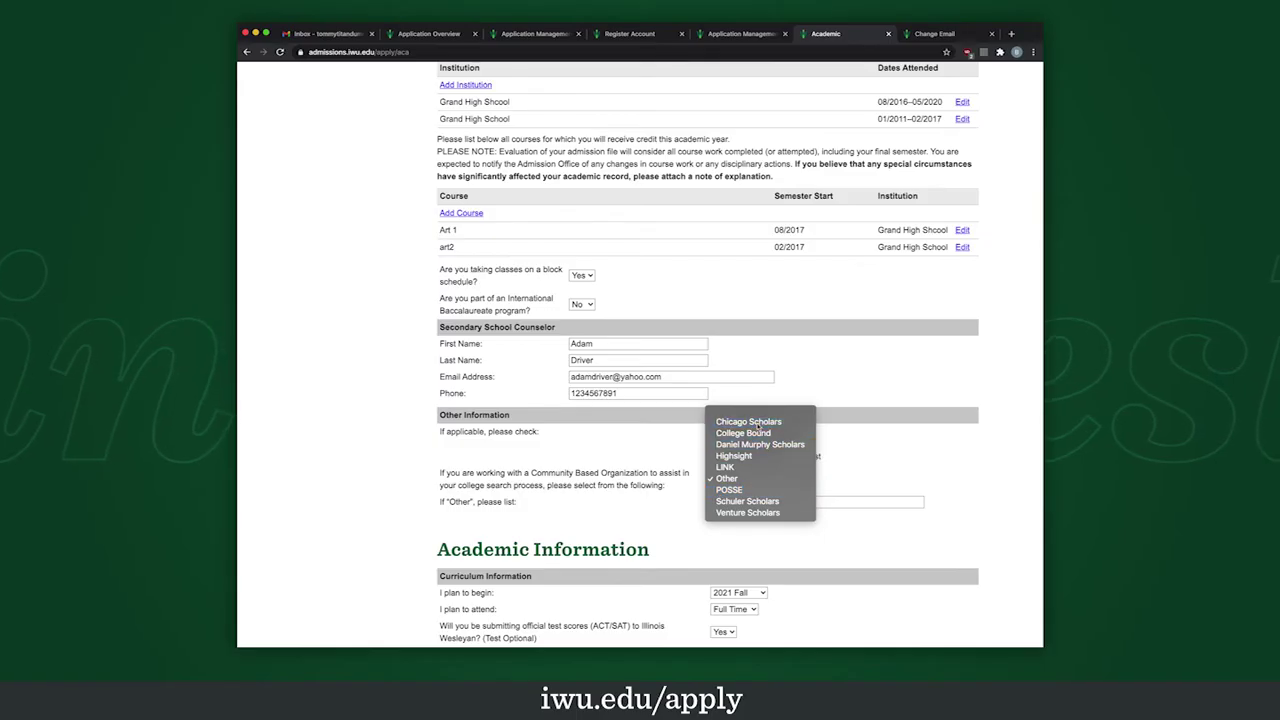
- Examine the choices for the planned starting term and for full-time or part-time attendance in the curriculum information
scroll(756, 456, down, 1)
scroll(756, 456, down, 3)
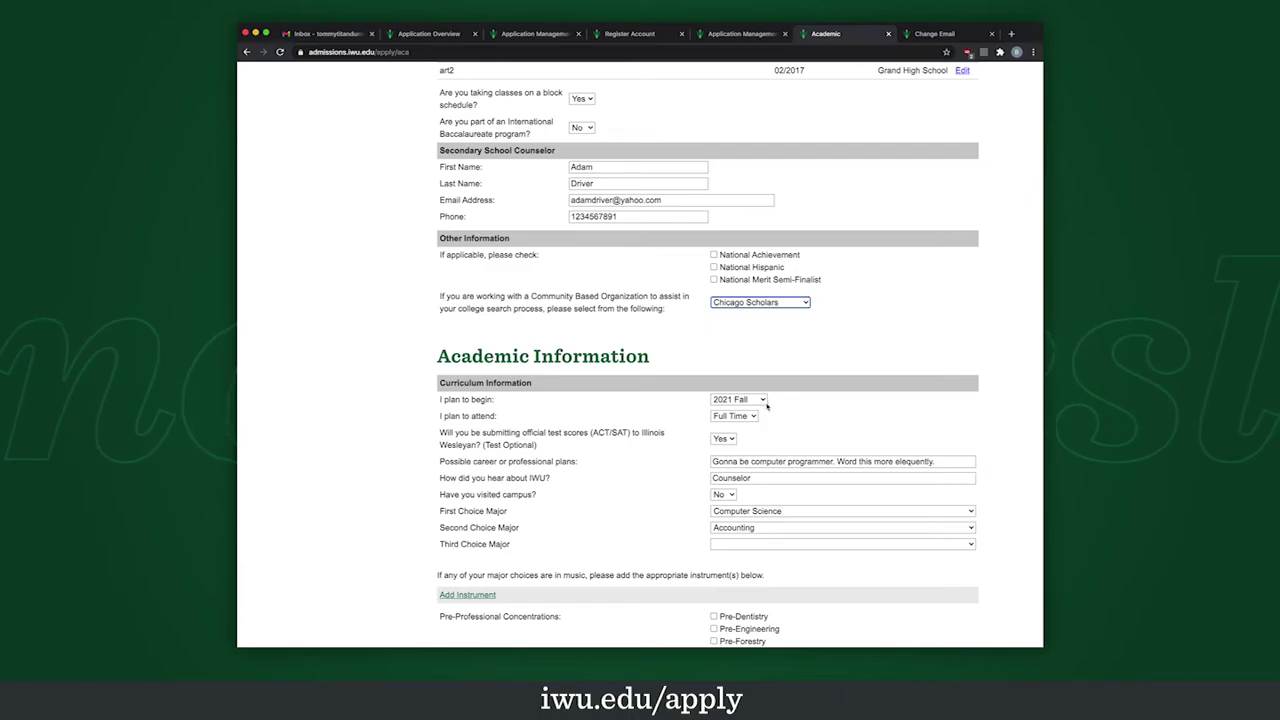
click(765, 402)
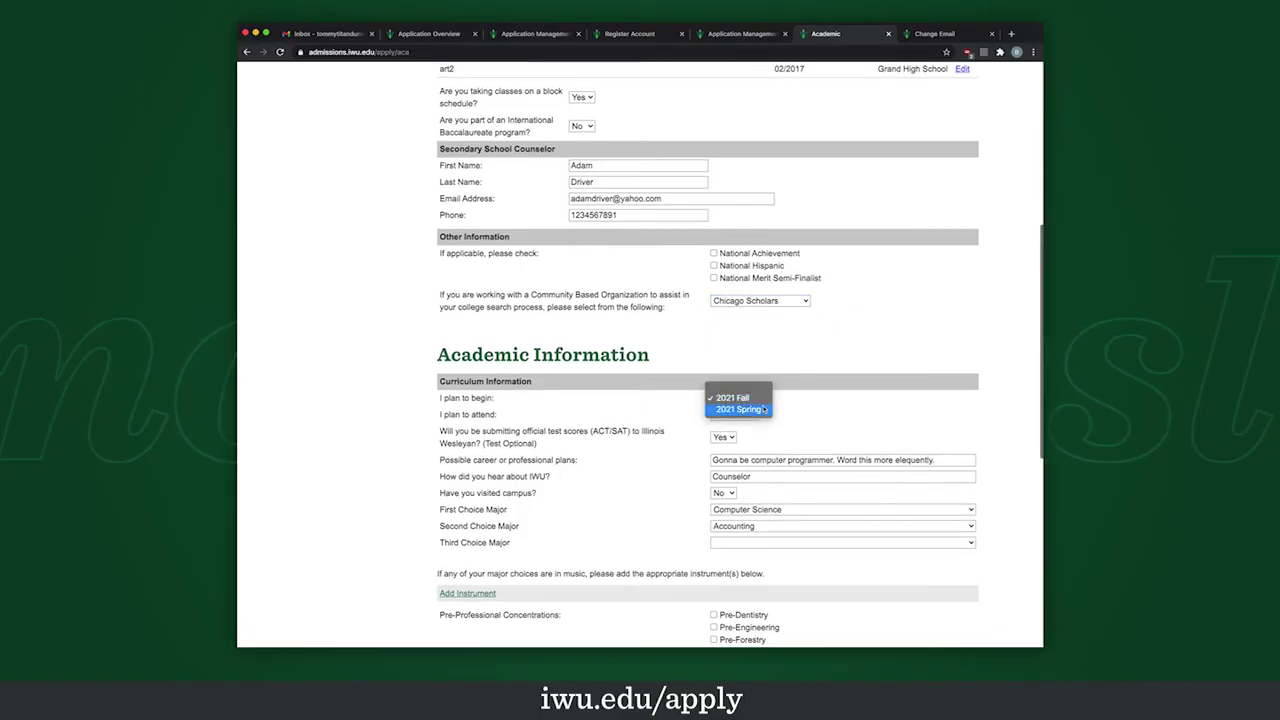
click(655, 400)
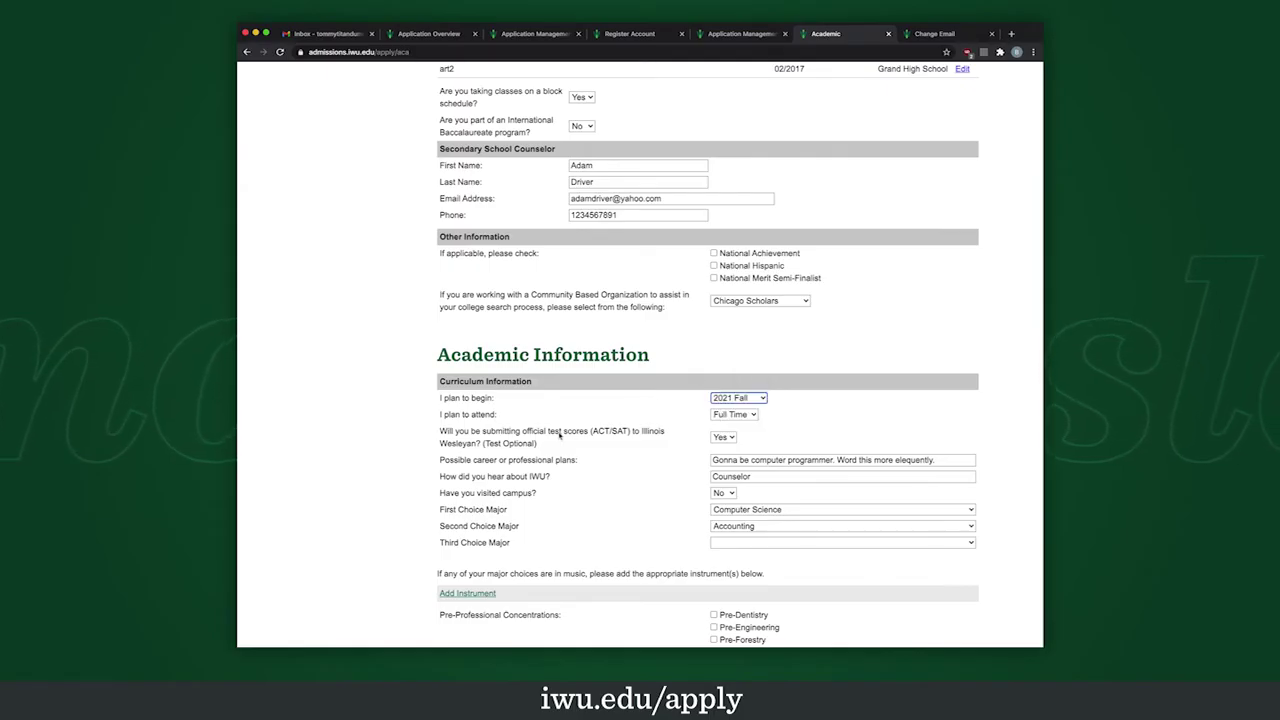
click(725, 415)
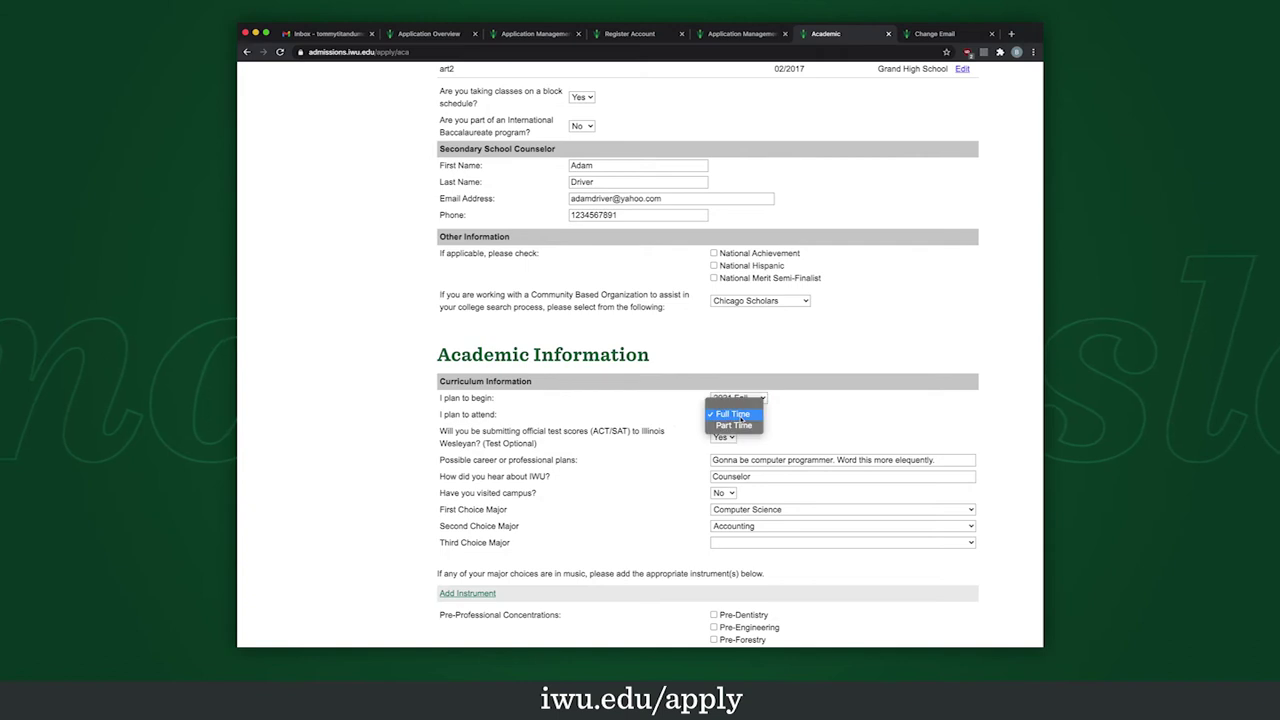
click(655, 412)
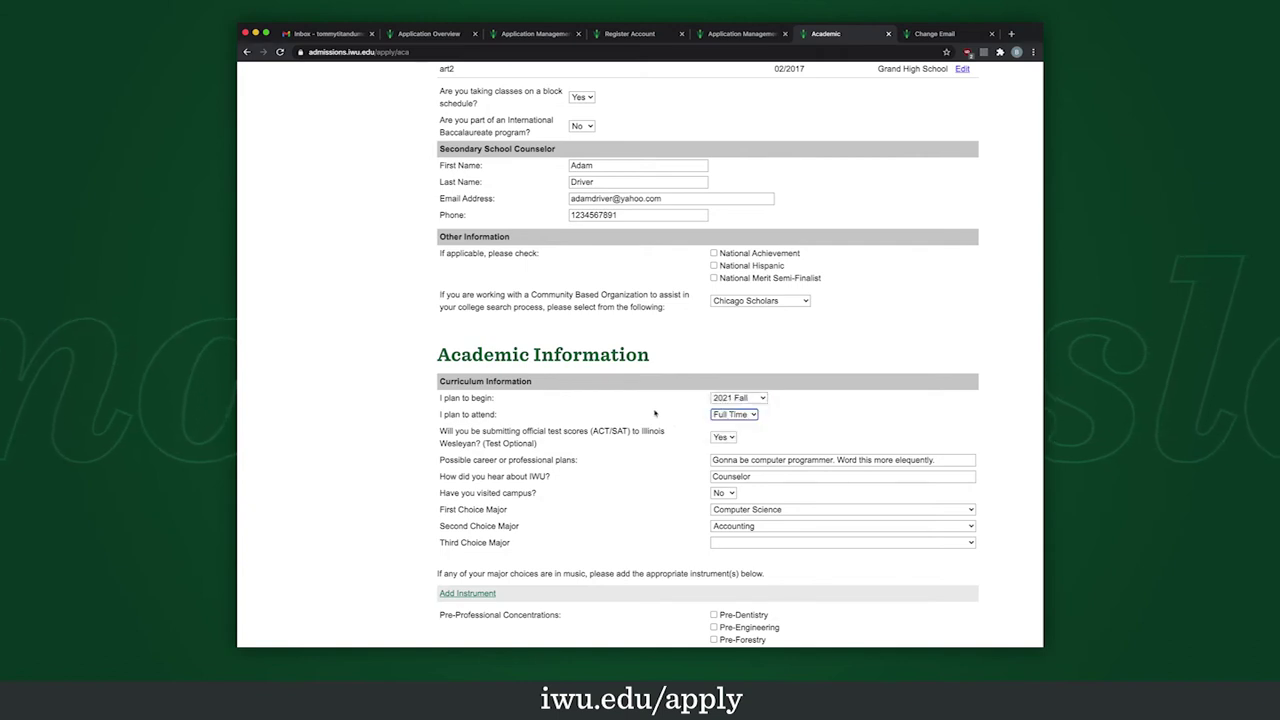
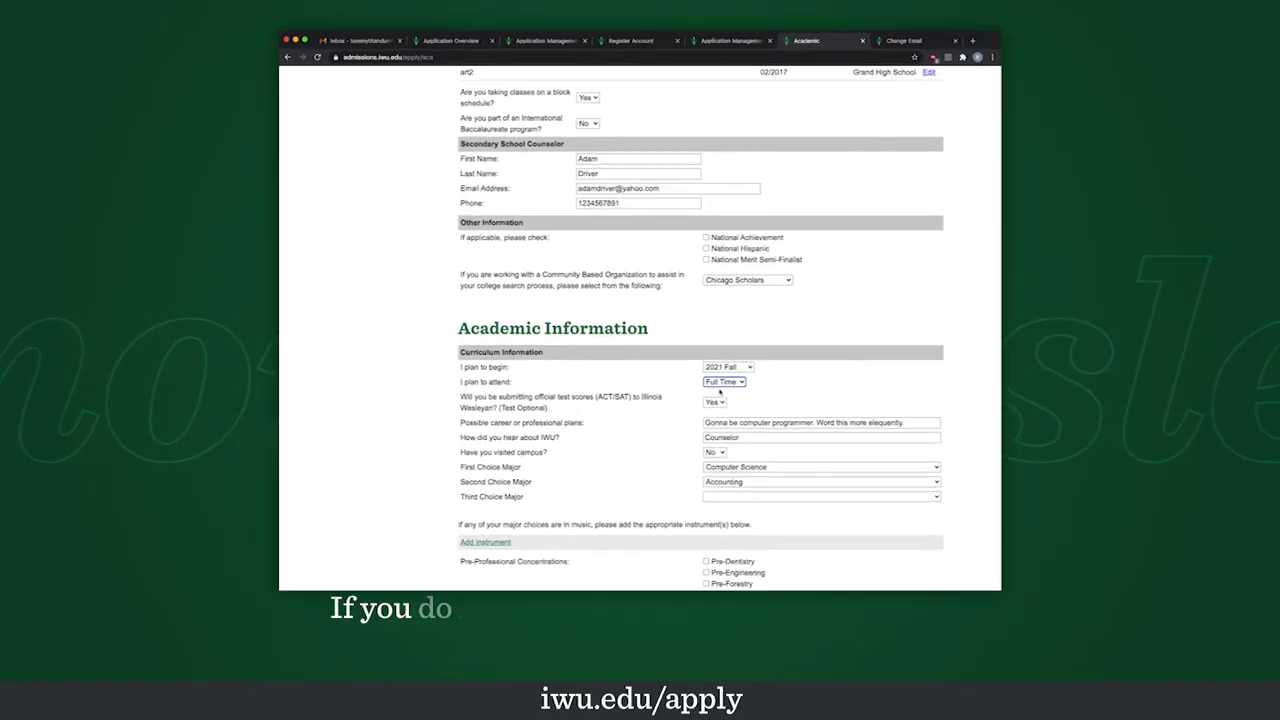
- Examine the answer choices for test score submission and campus visits, and read the pre-professional concentrations
click(720, 402)
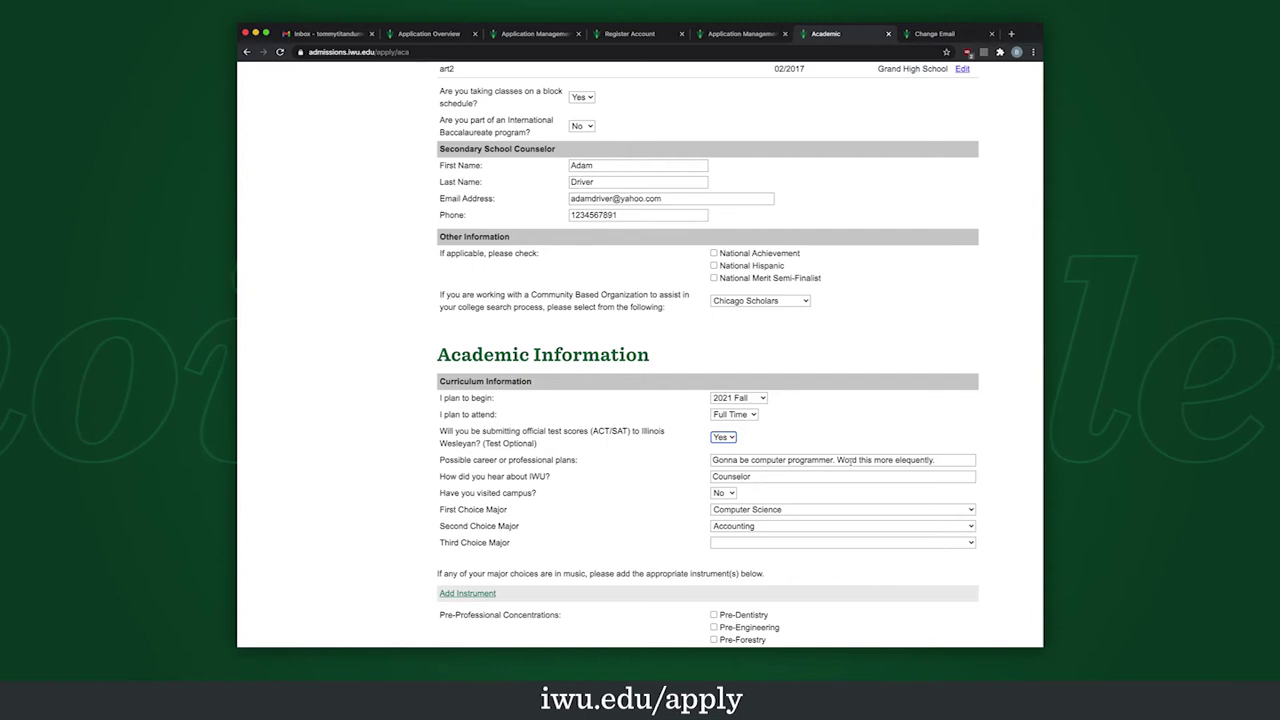
click(731, 500)
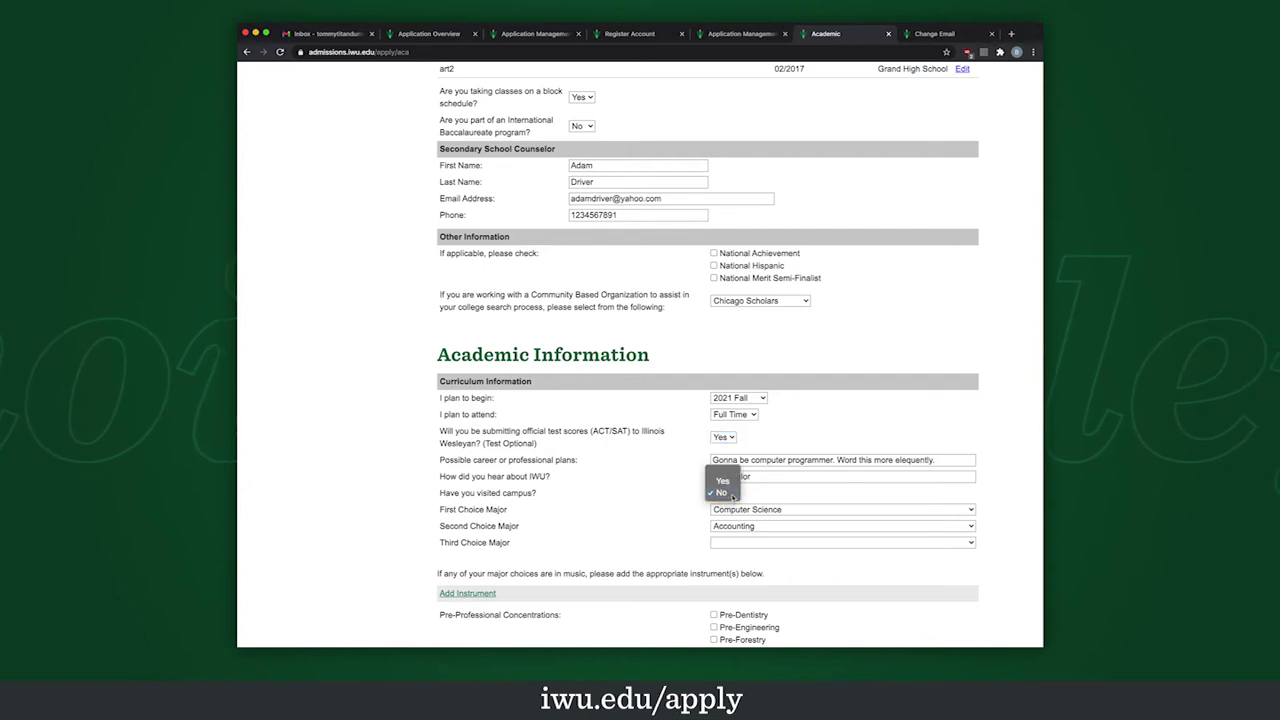
click(731, 495)
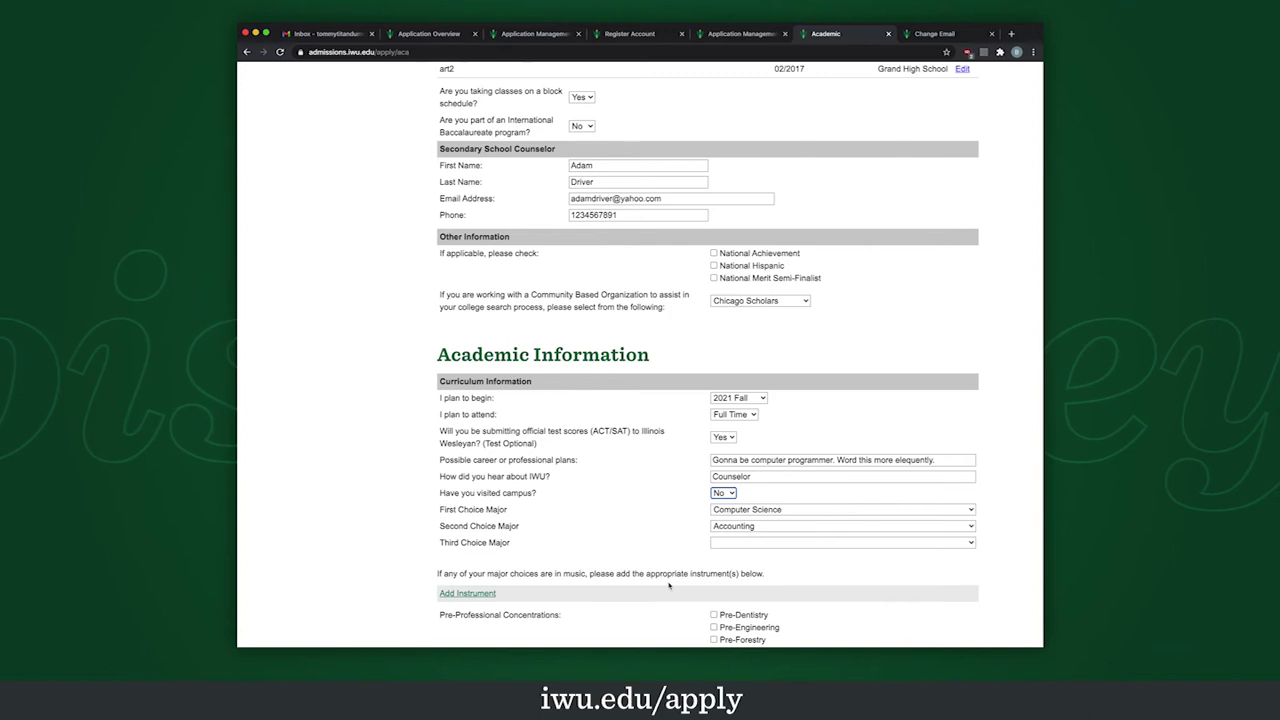
scroll(669, 586, down, 1)
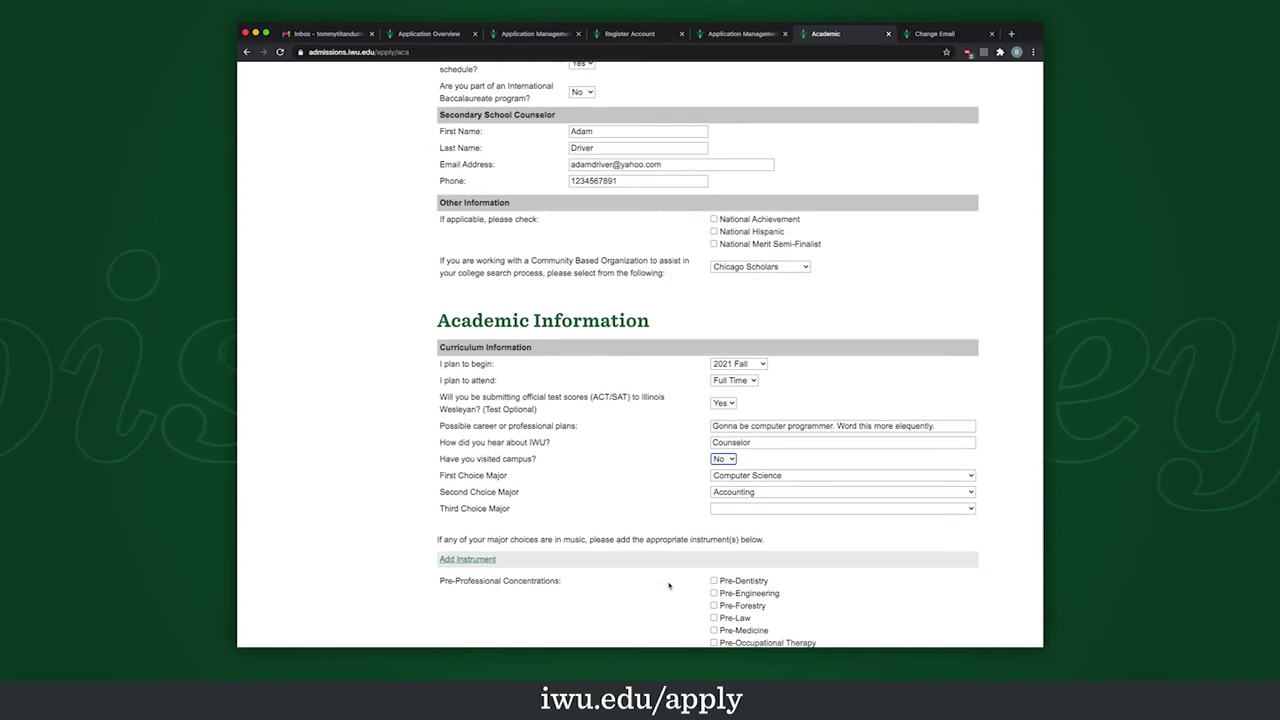
scroll(669, 586, down, 3)
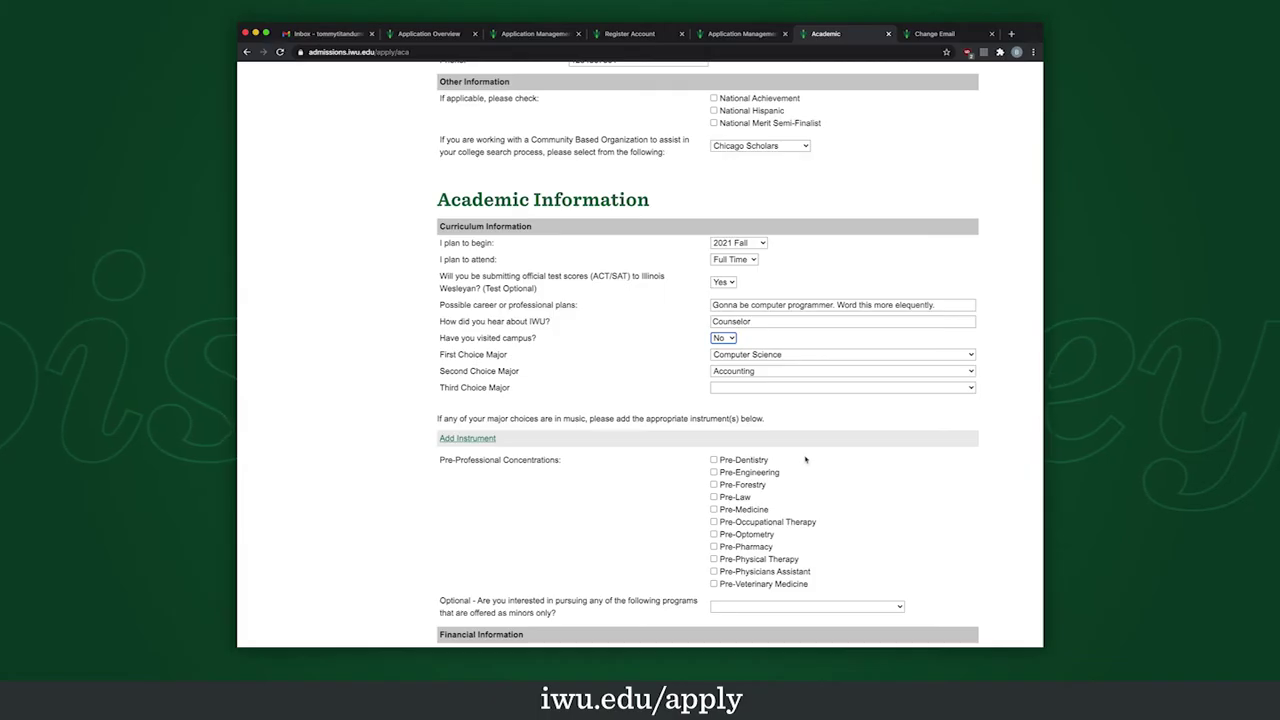
- Try selecting Pre-Dentistry, Pre-Engineering and Pre-Forestry as pre-professional concentrations, and clear all three again
click(714, 460)
click(714, 472)
click(714, 484)
click(714, 472)
click(714, 460)
click(714, 484)
- Examine the pre-professional concentrations and the list of optional programs offered as minors only
scroll(643, 561, down, 1)
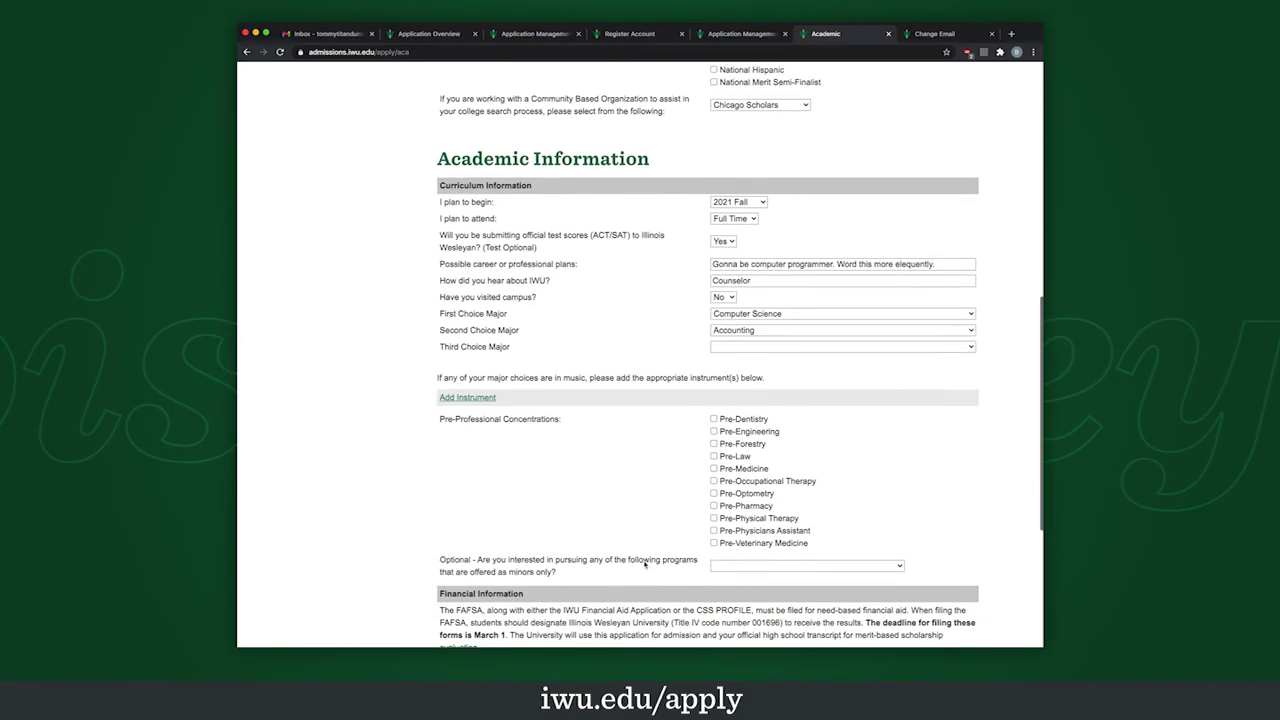
scroll(645, 565, up, 1)
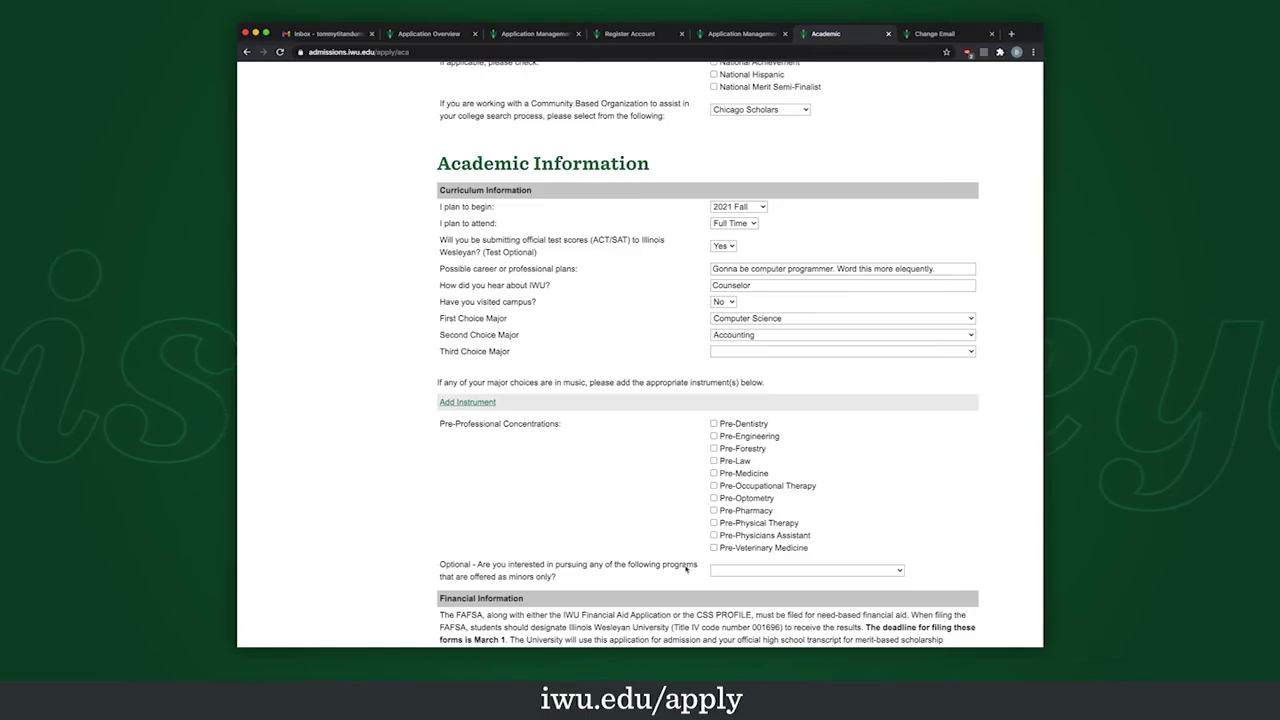
drag(721, 415, 766, 451)
click(834, 570)
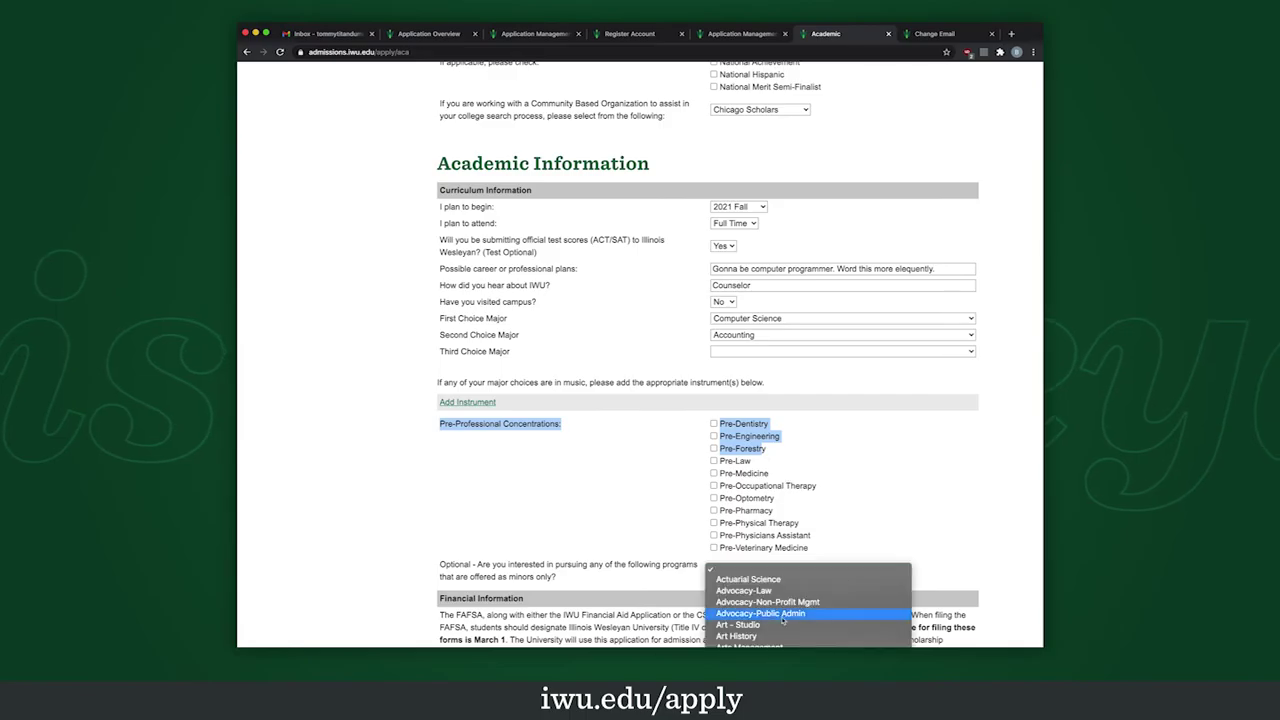
scroll(808, 600, down, 2)
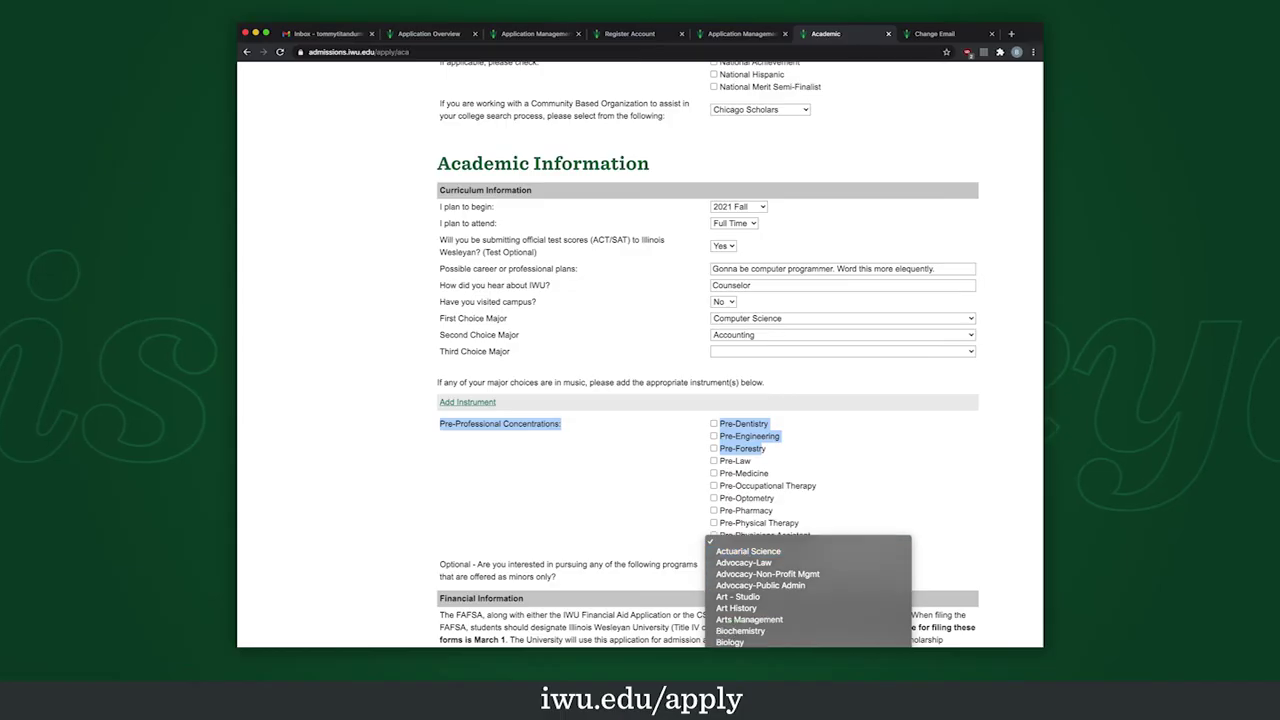
click(657, 551)
scroll(697, 573, down, 3)
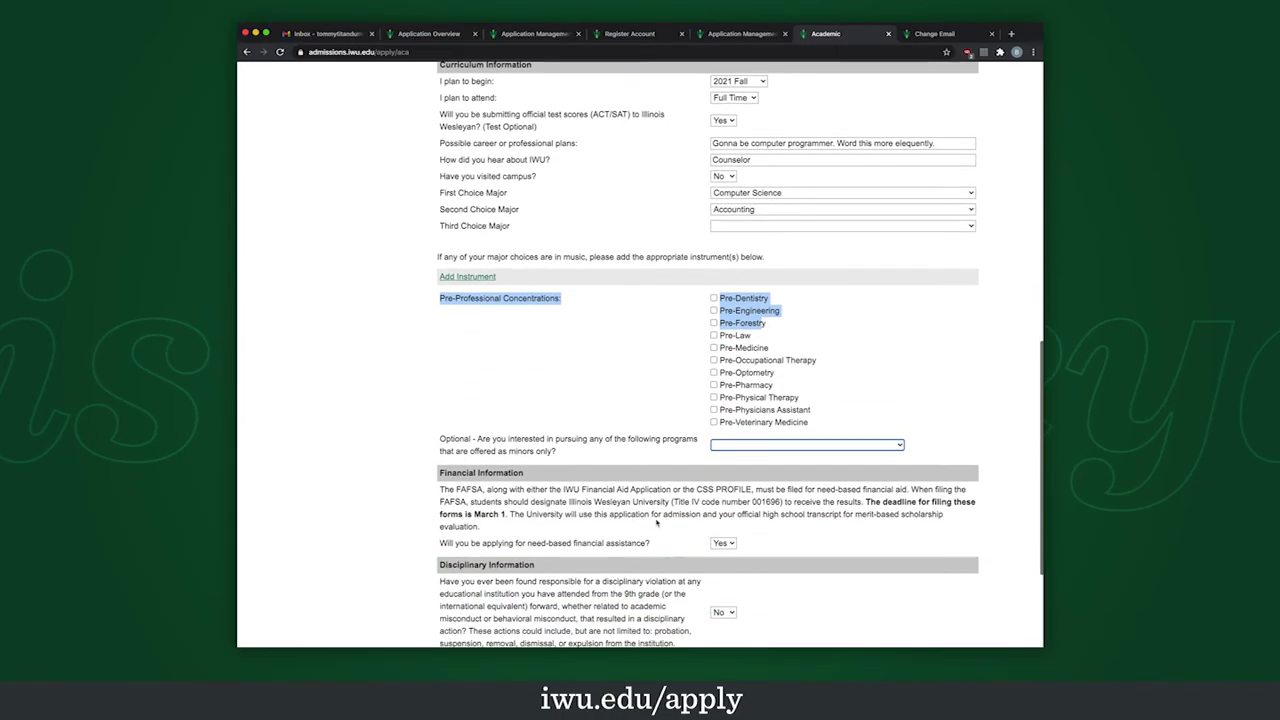
click(586, 401)
- Read the financial information section with its need-based assistance question, and the two disciplinary information questions
scroll(650, 460, down, 1)
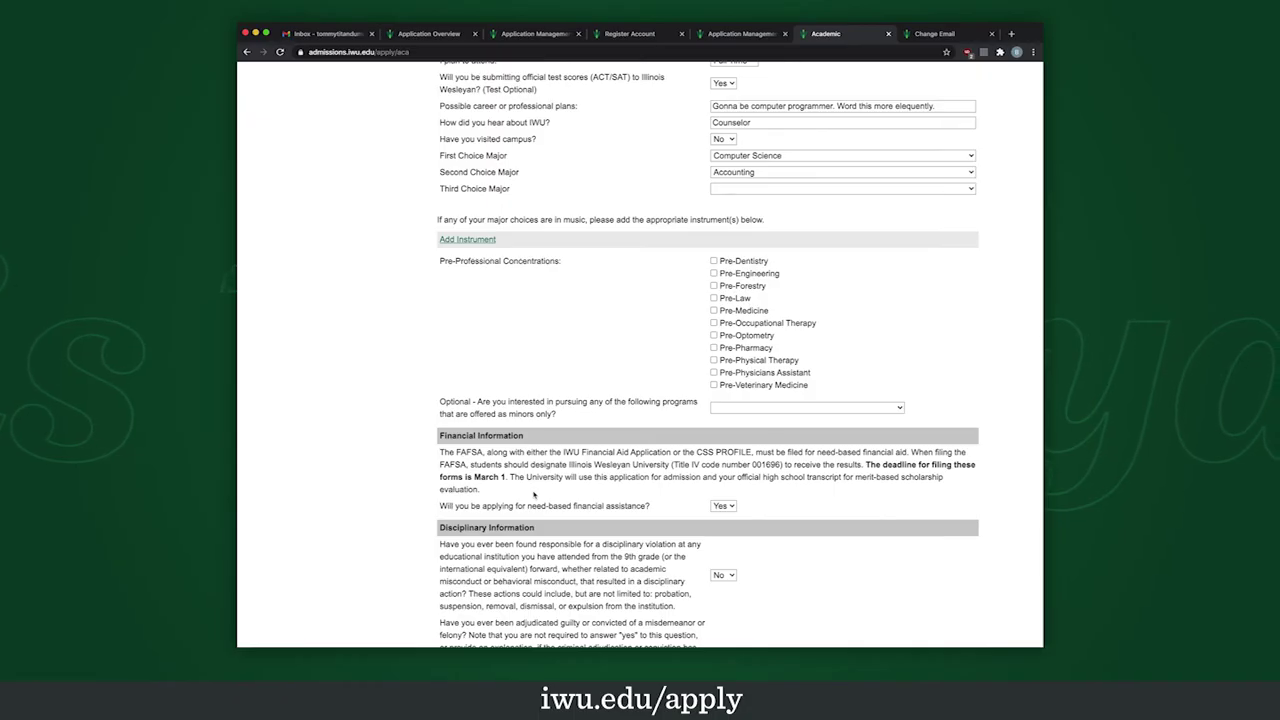
scroll(631, 495, down, 1)
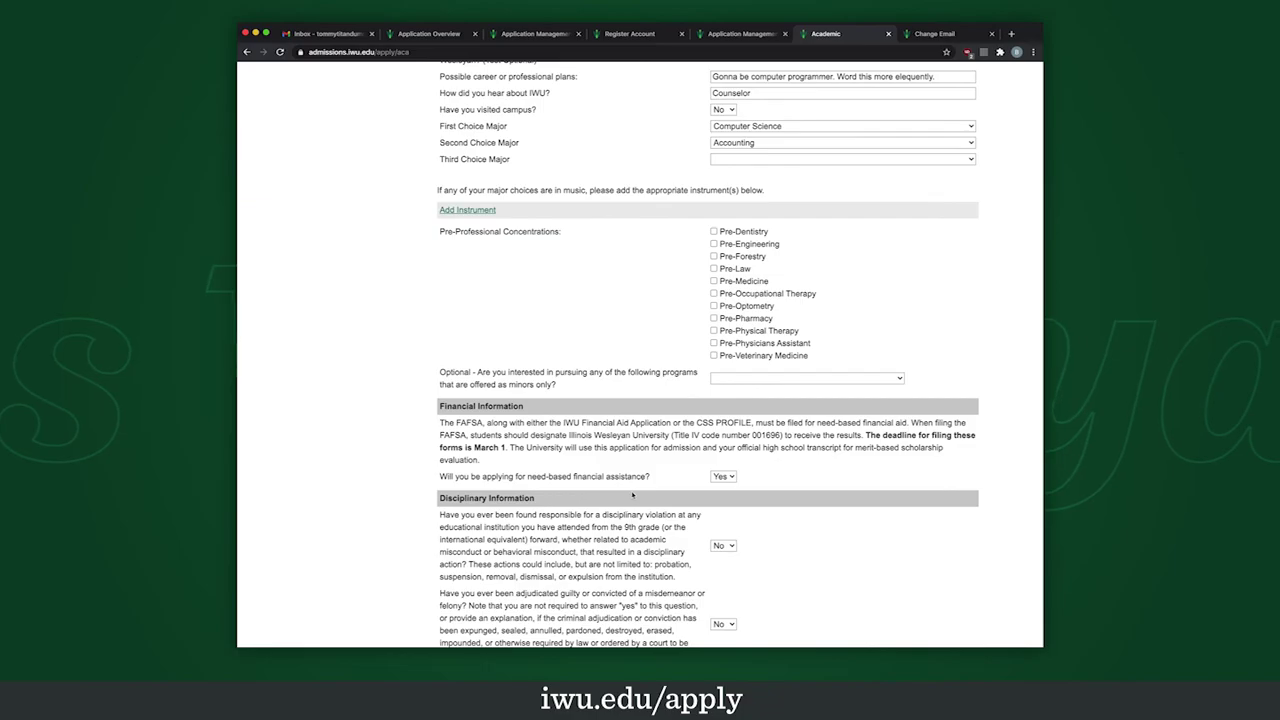
scroll(631, 495, down, 1)
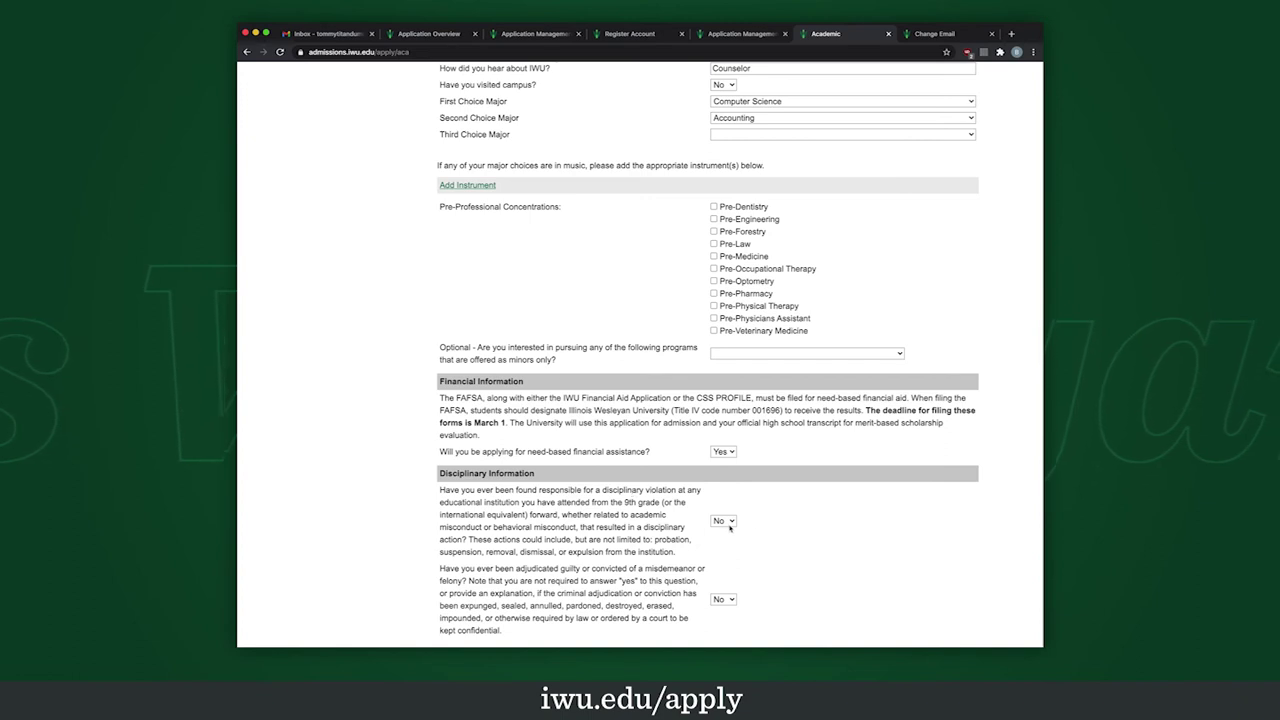
scroll(672, 606, down, 1)
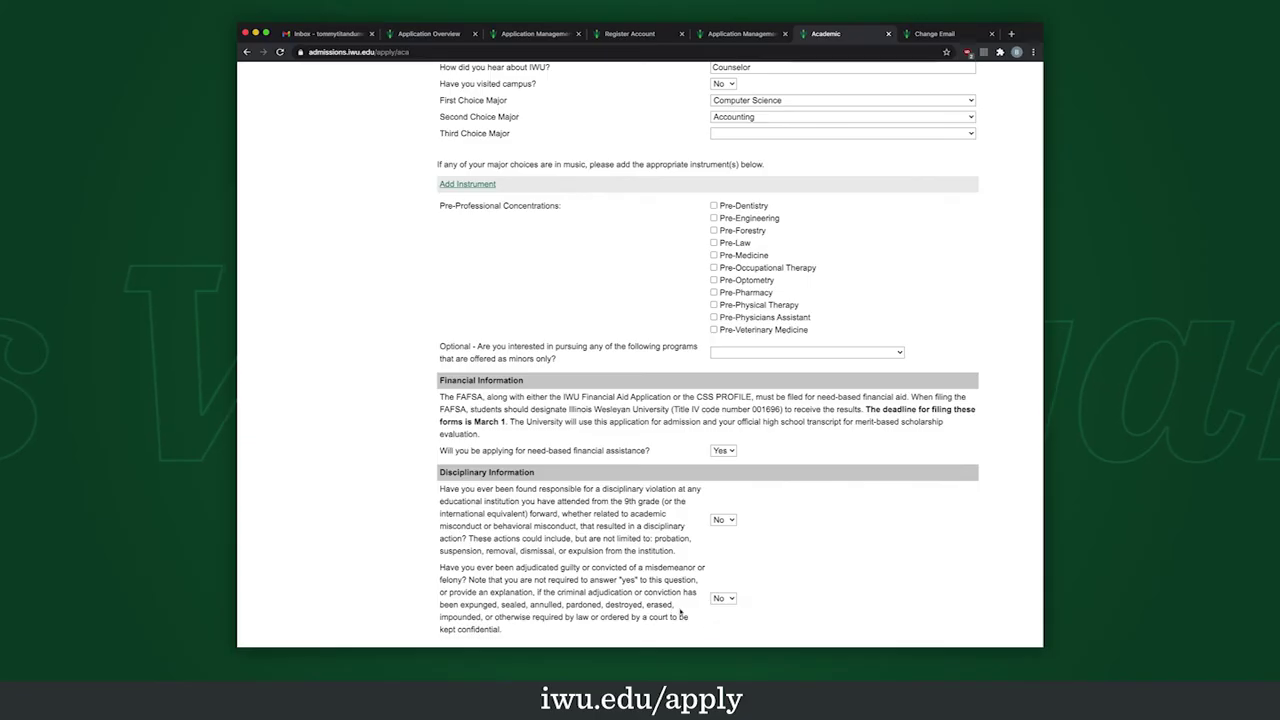
scroll(733, 607, down, 1)
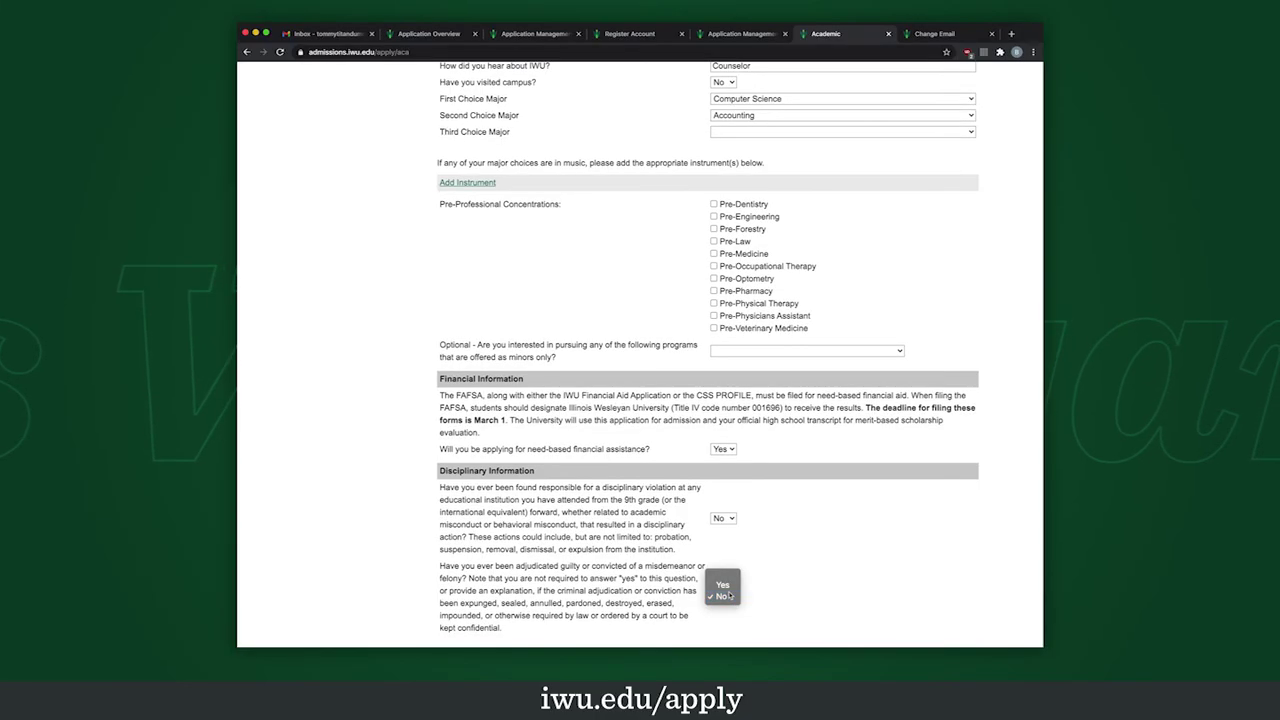
- Try answering Yes to the misdemeanor or felony question and to the disciplinary violation question, setting each back to No
click(729, 592)
click(731, 606)
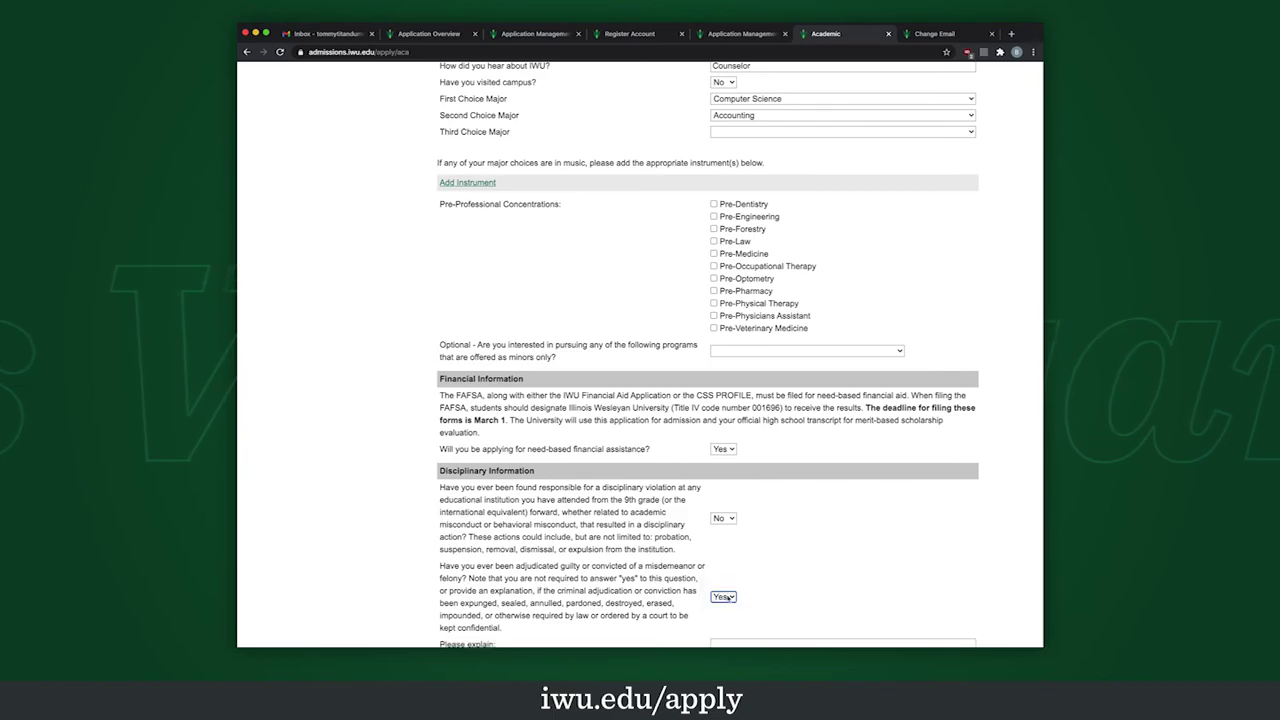
scroll(731, 606, down, 1)
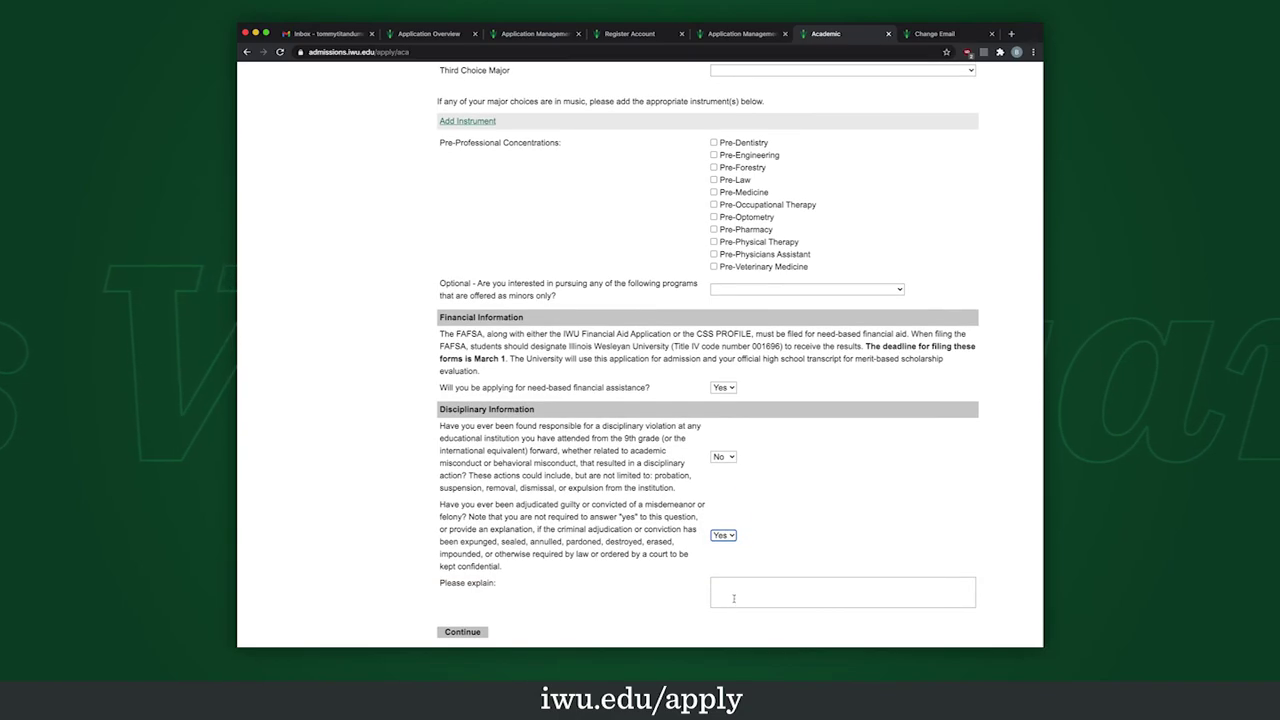
click(722, 535)
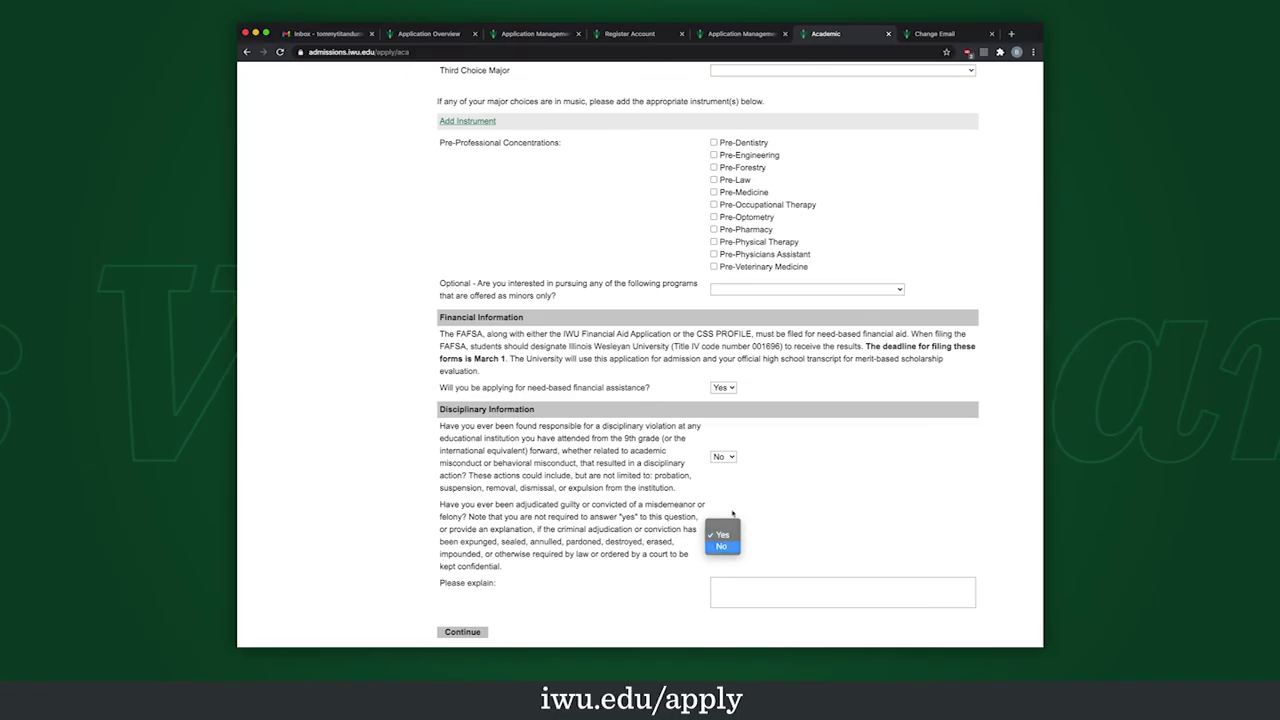
click(726, 548)
click(724, 457)
click(730, 445)
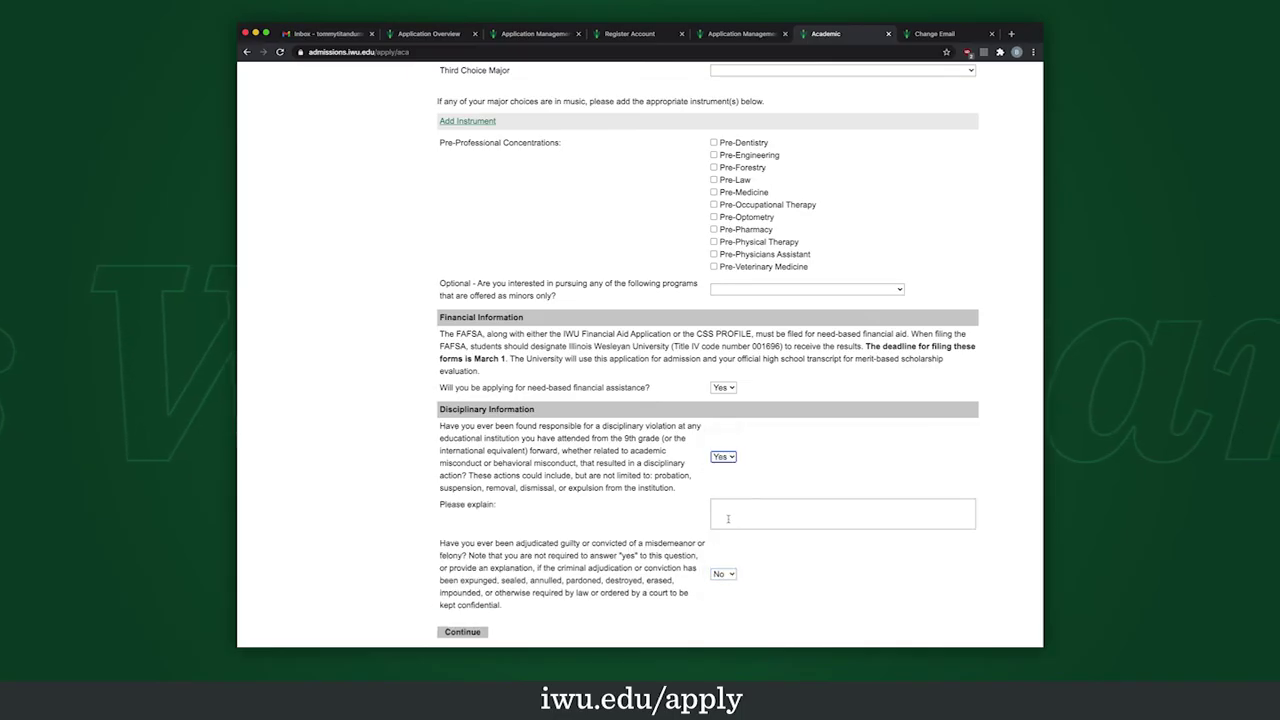
click(722, 456)
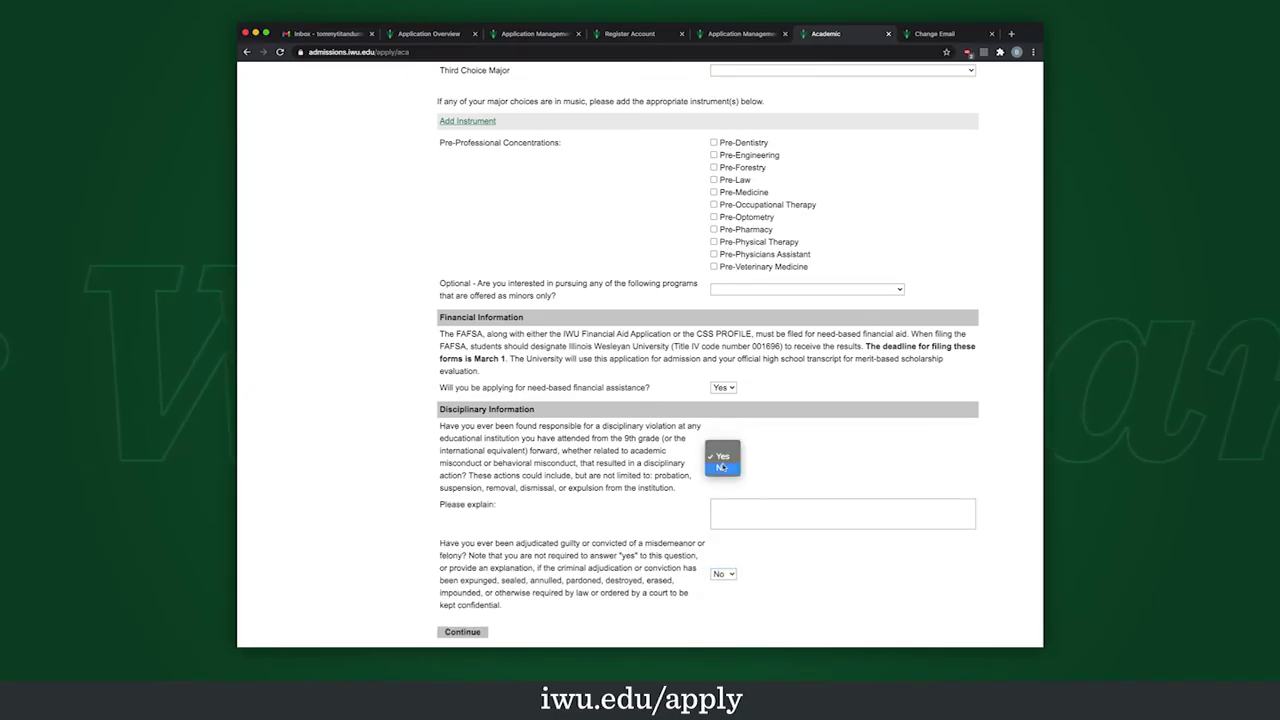
click(724, 470)
- Continue to the Standardized Tests section and start a new test entry of type ACT
click(479, 594)
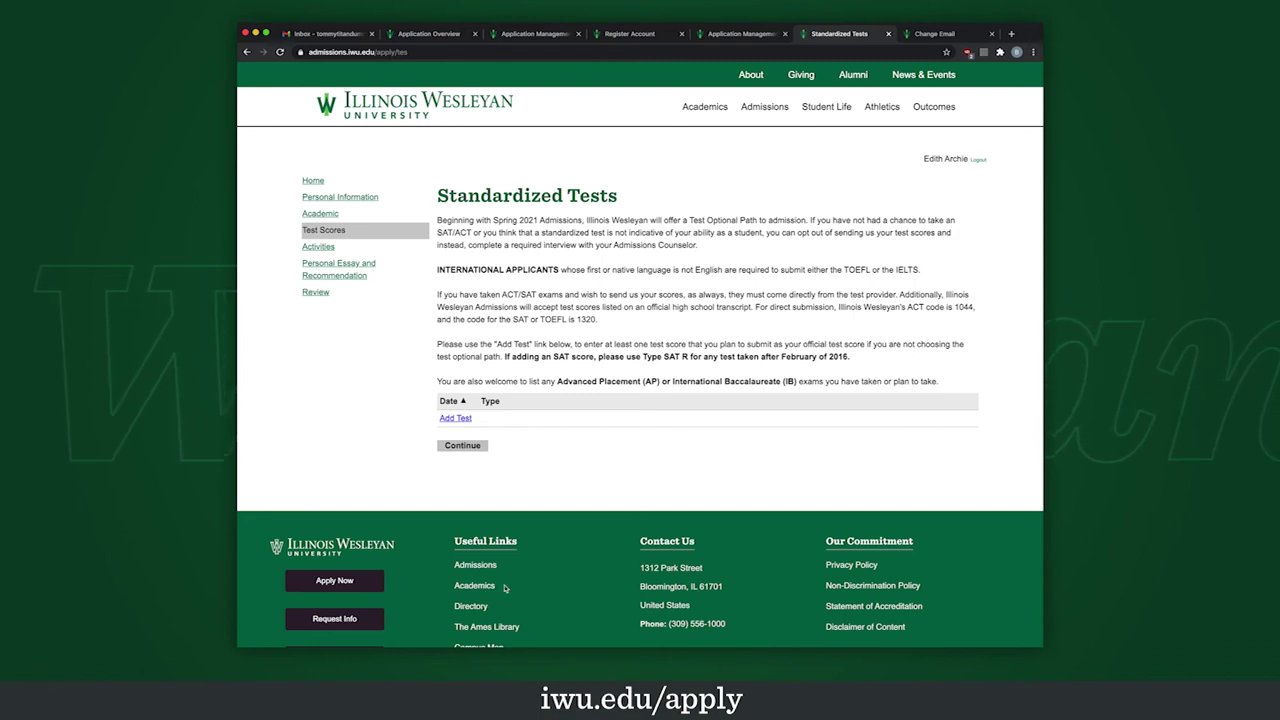
click(467, 419)
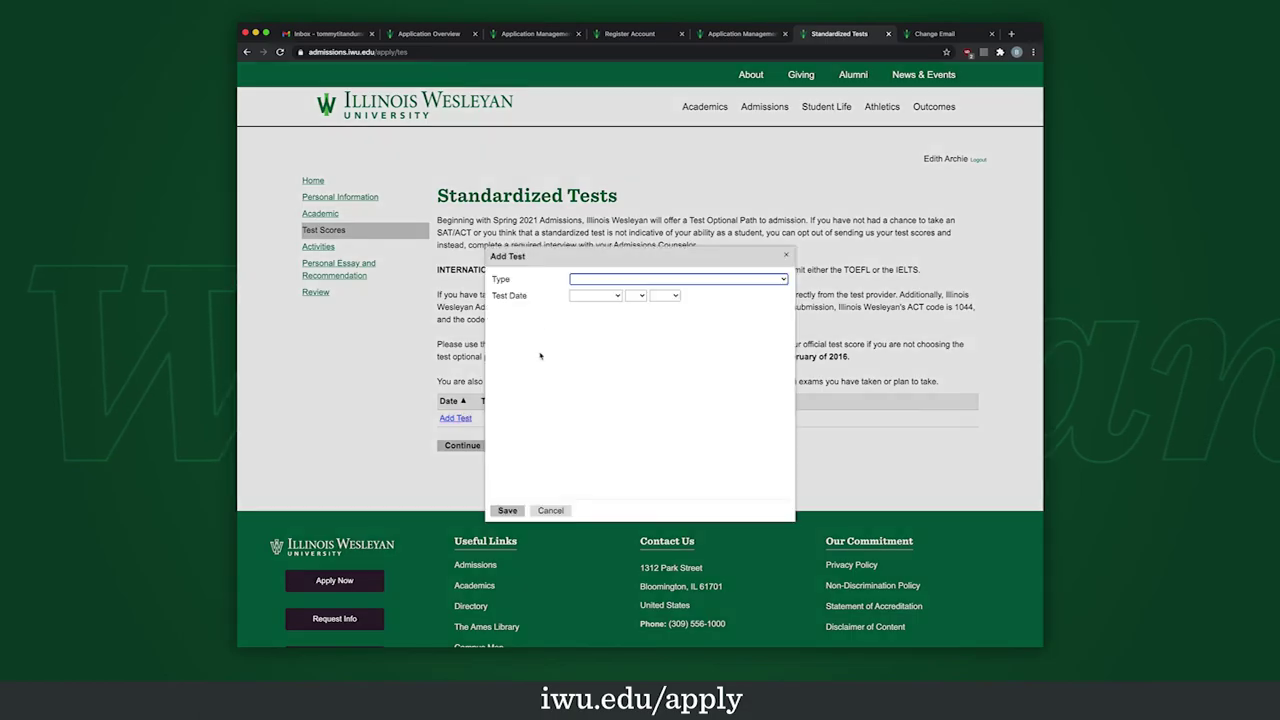
click(580, 281)
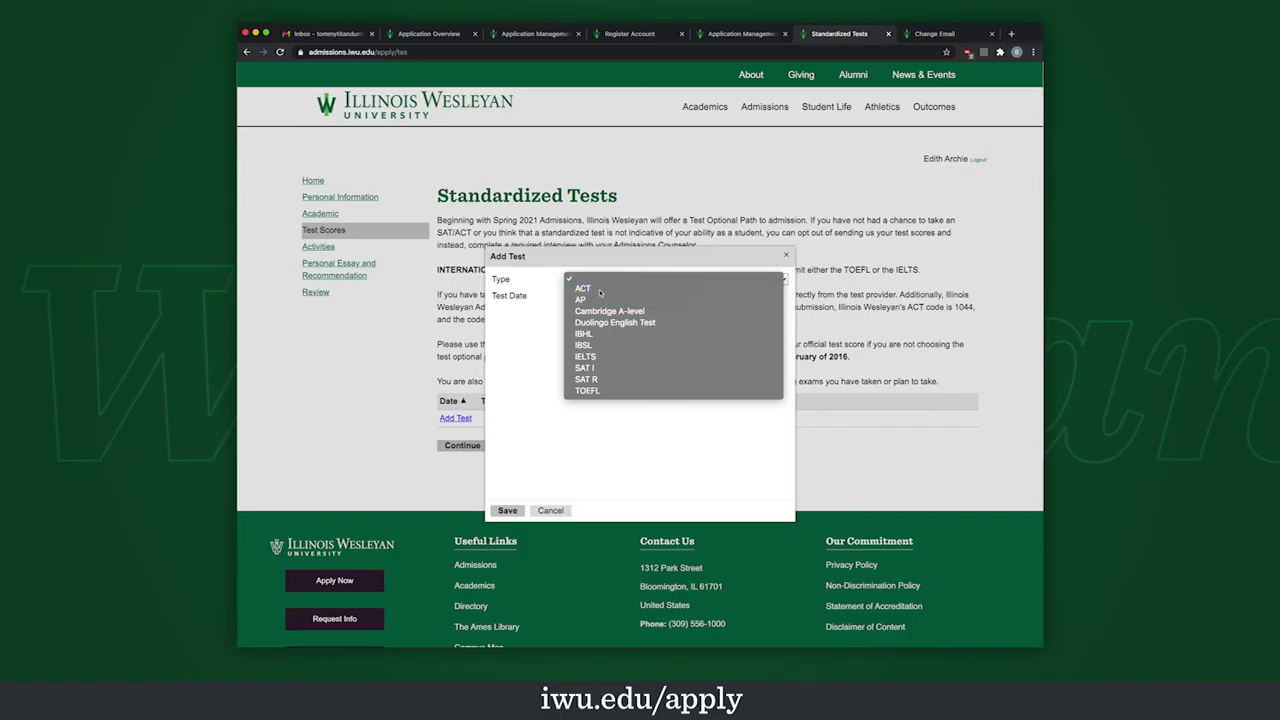
click(593, 300)
- Set the ACT test date to January 2, 2021 and enter 12 as the composite score
click(596, 298)
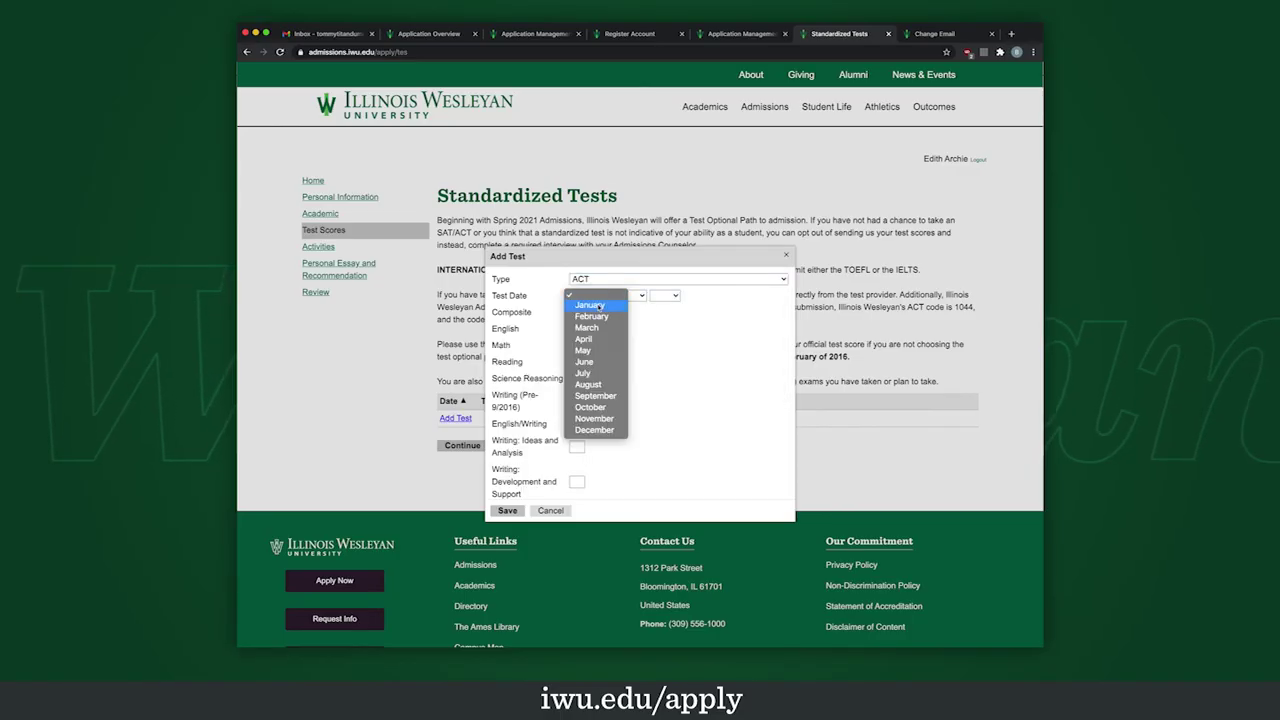
click(617, 305)
click(636, 296)
click(640, 317)
click(664, 296)
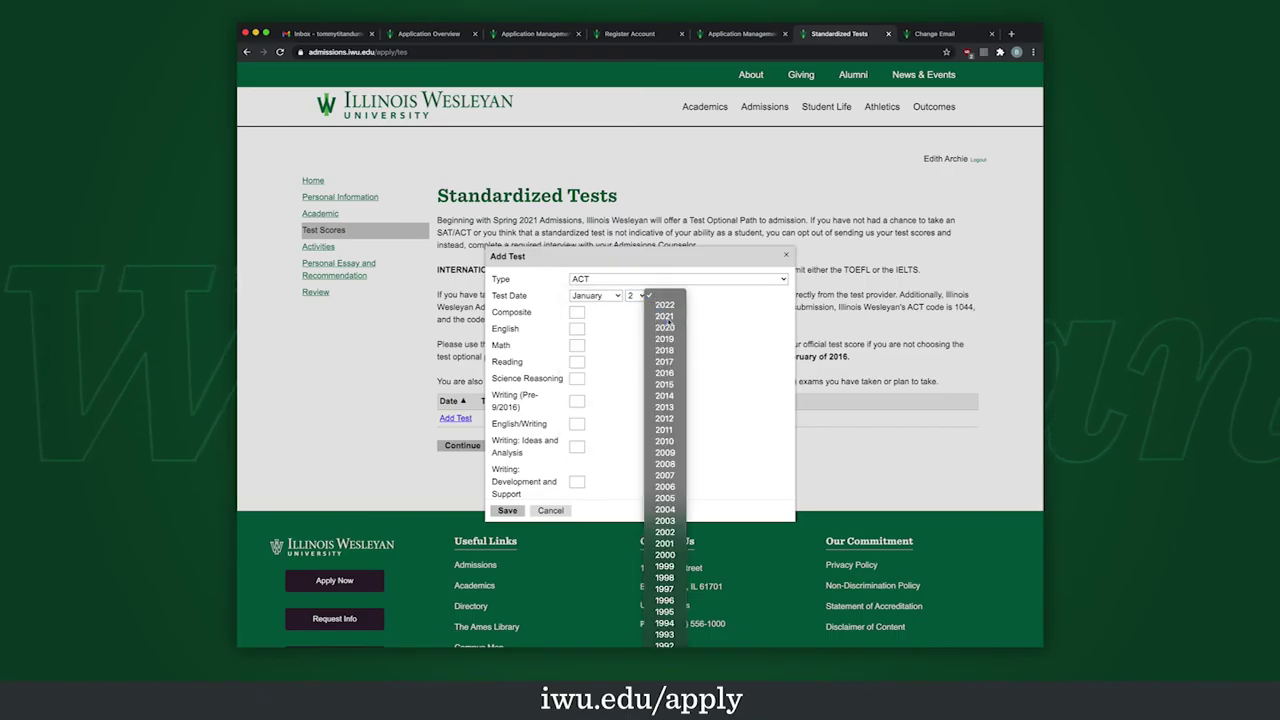
click(666, 316)
click(576, 313)
text(12)
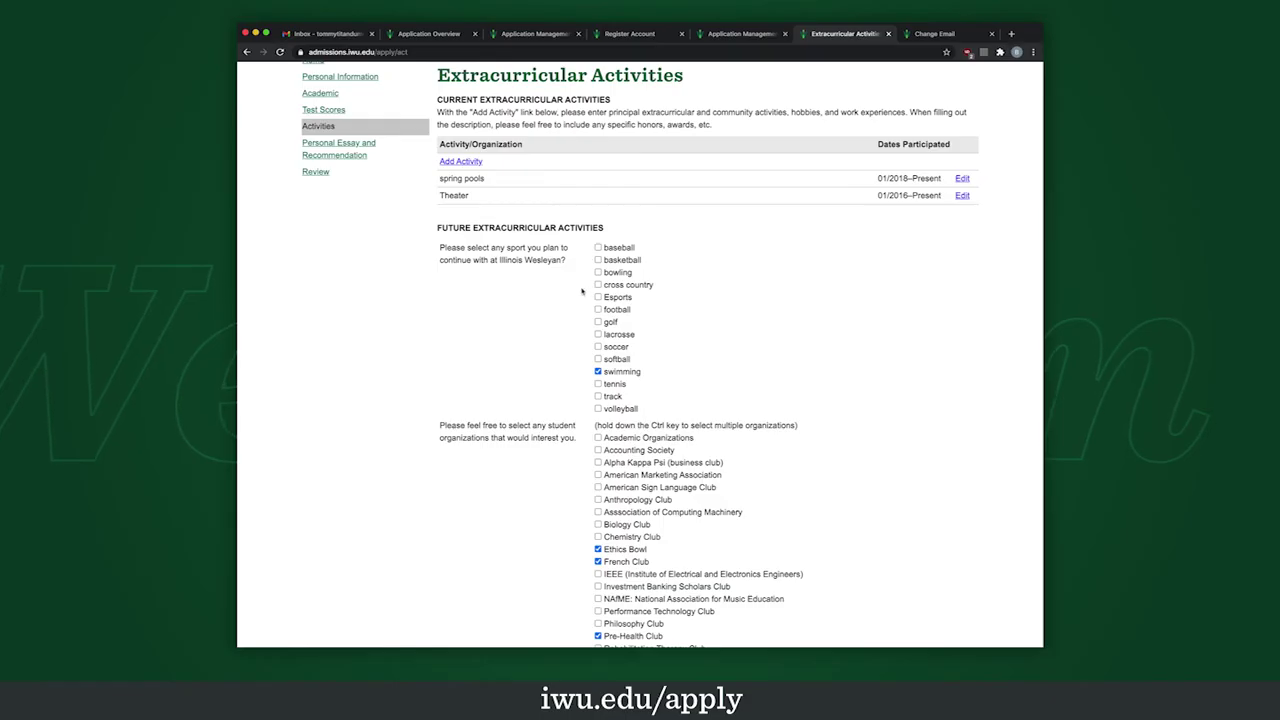
- Look through the sports and student organizations offered under future extracurricular activities
scroll(604, 290, down, 3)
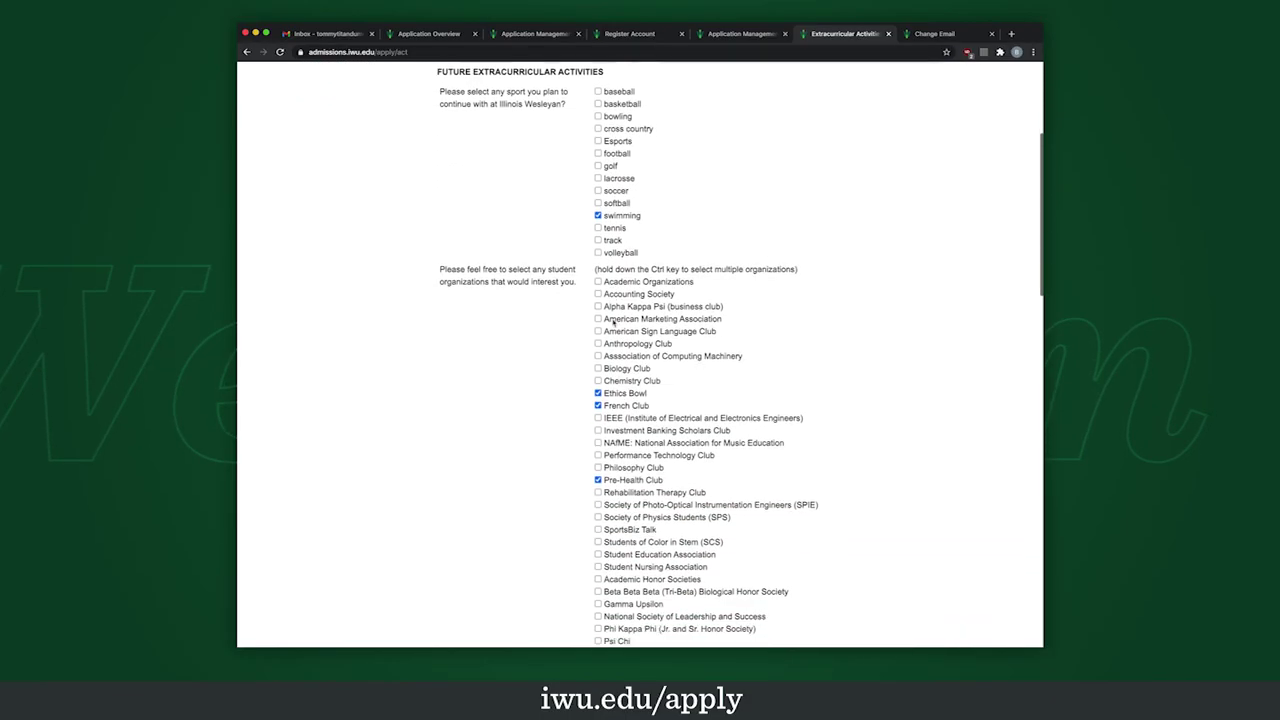
scroll(612, 324, down, 3)
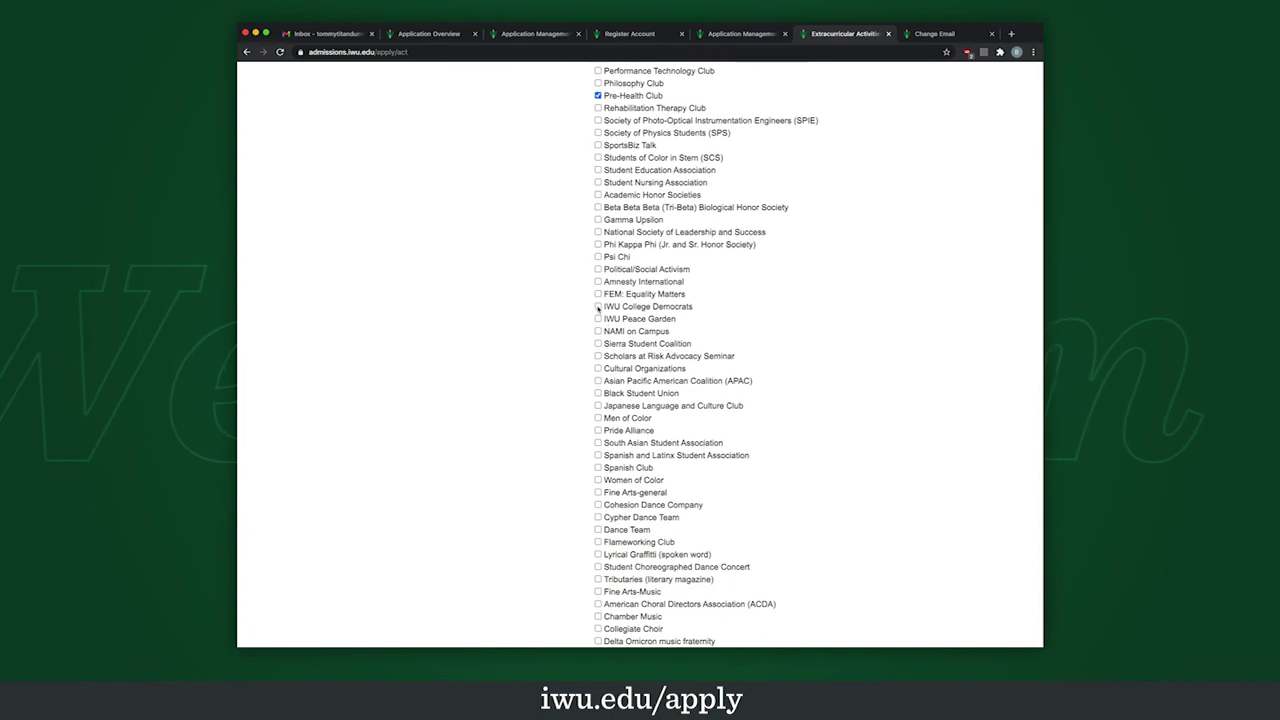
scroll(622, 332, down, 1)
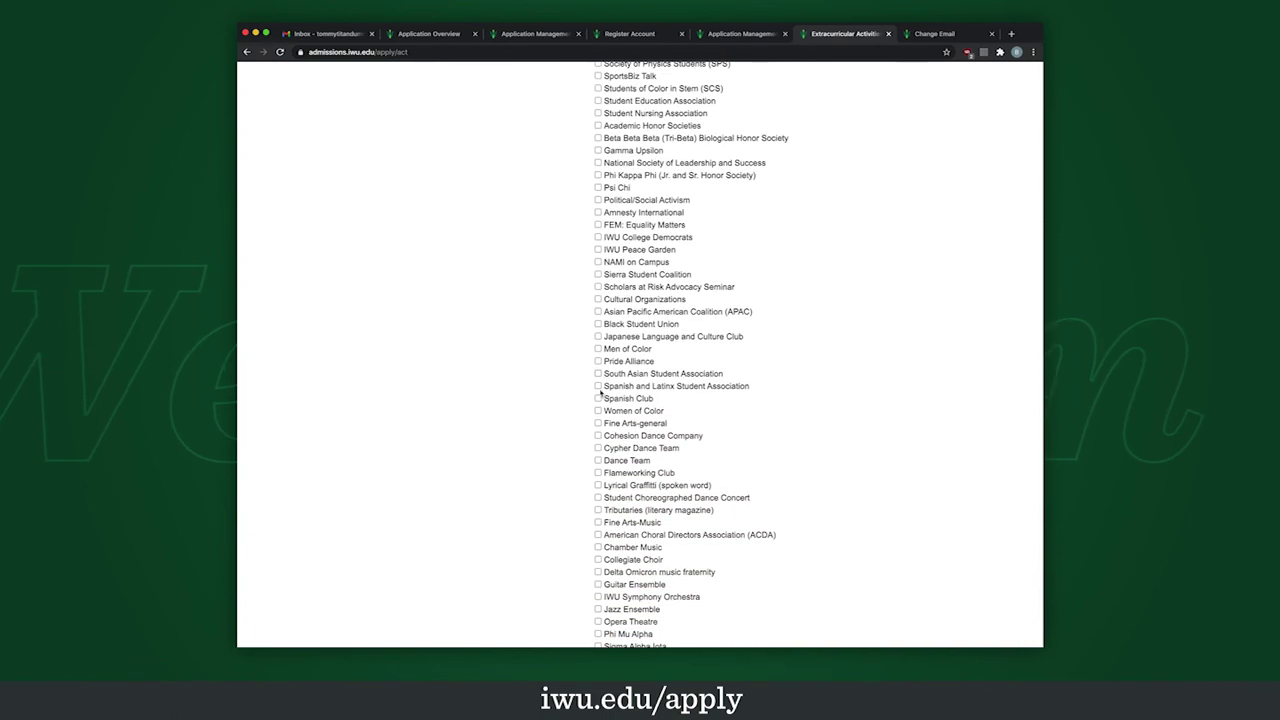
scroll(596, 548, down, 10)
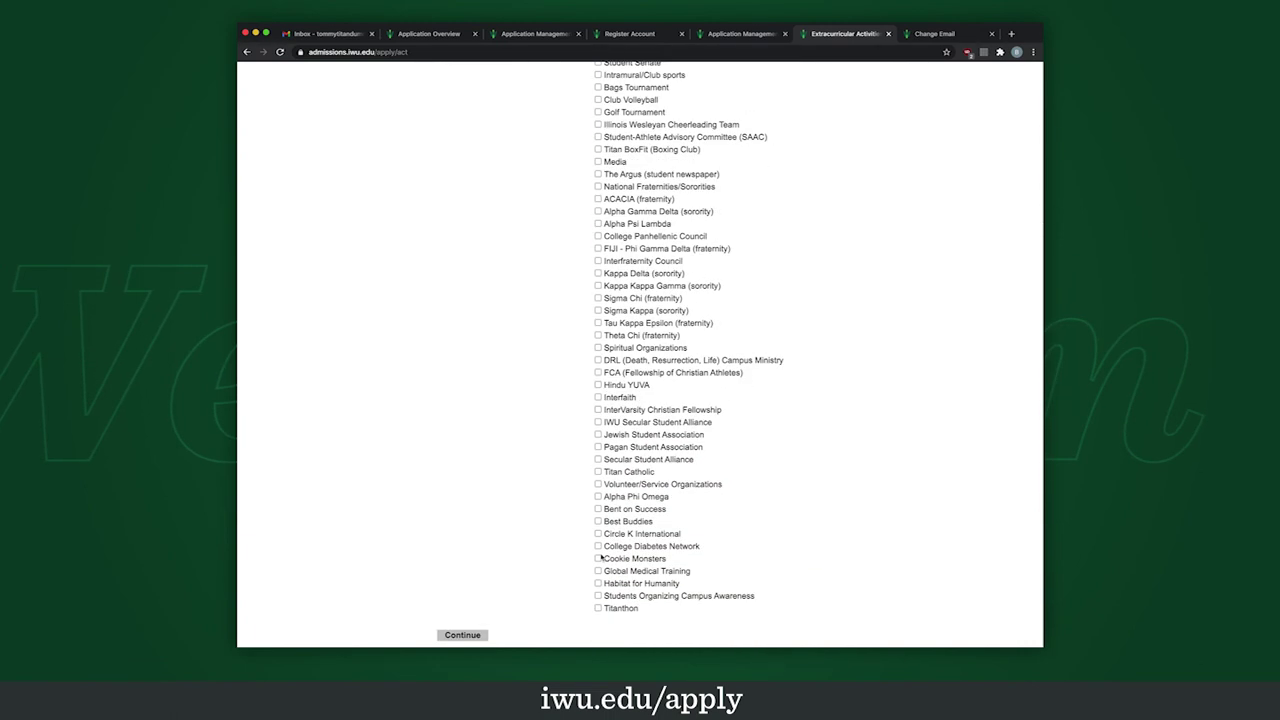
- Continue to the personal essay and recommendation section, and examine the existing recommender's details and access waiver
click(462, 634)
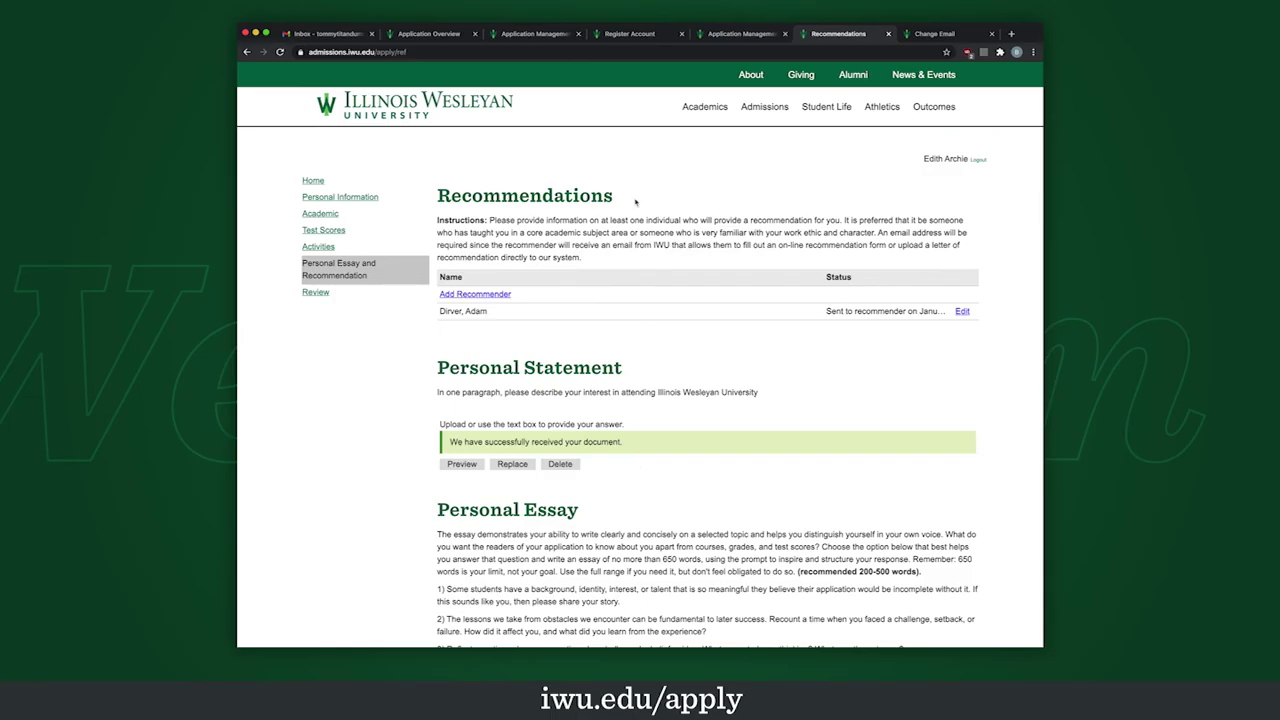
click(479, 311)
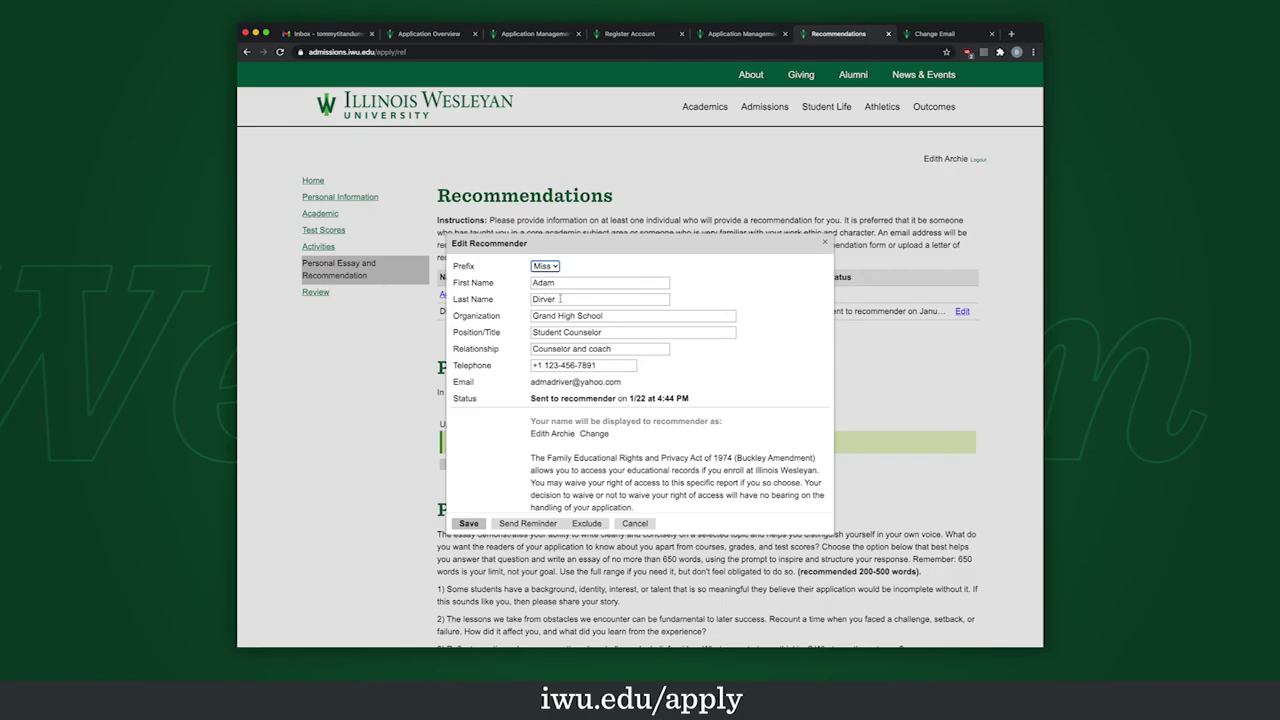
scroll(548, 413, down, 3)
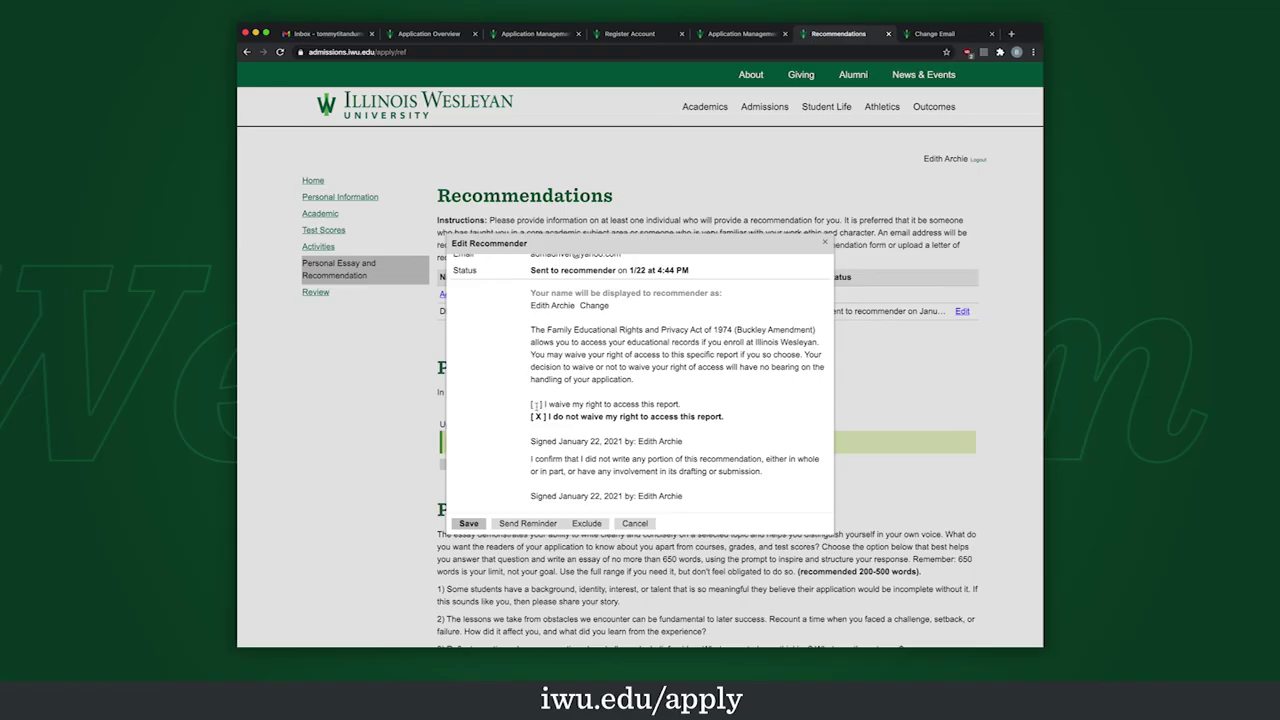
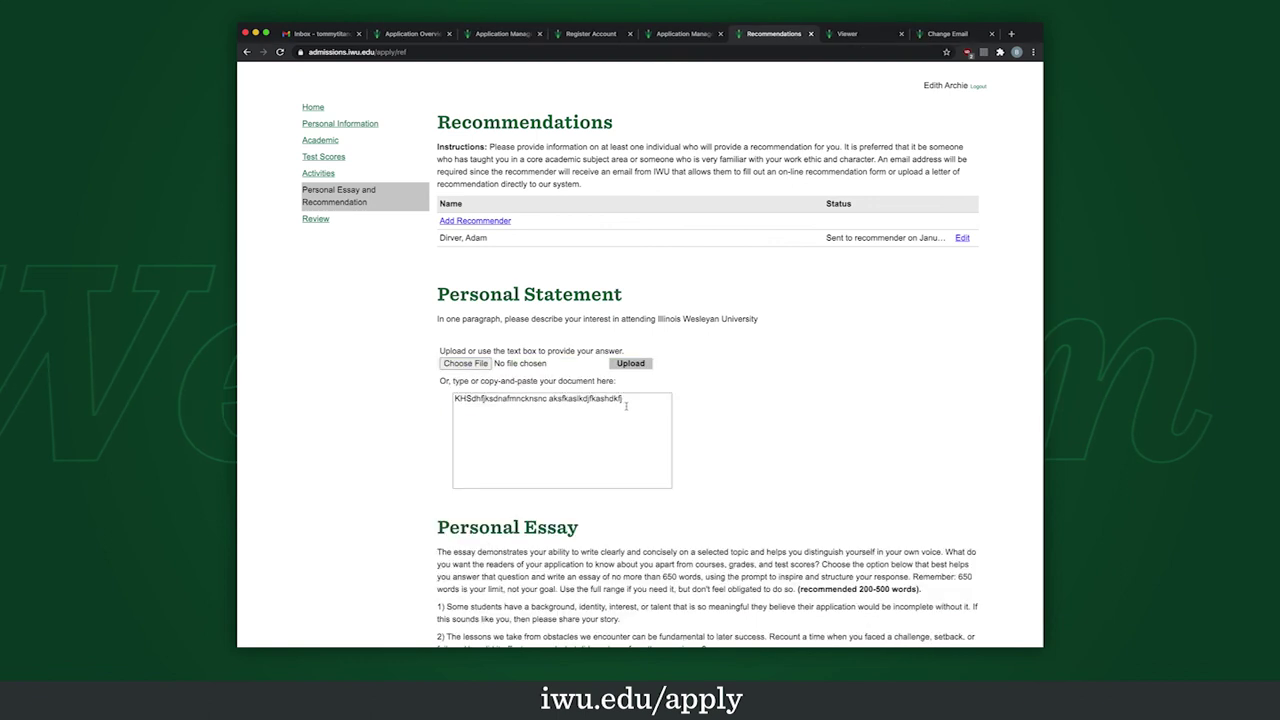
- Select the whole text in the Personal Statement's text box
click(625, 400)
key(ctrl+a)
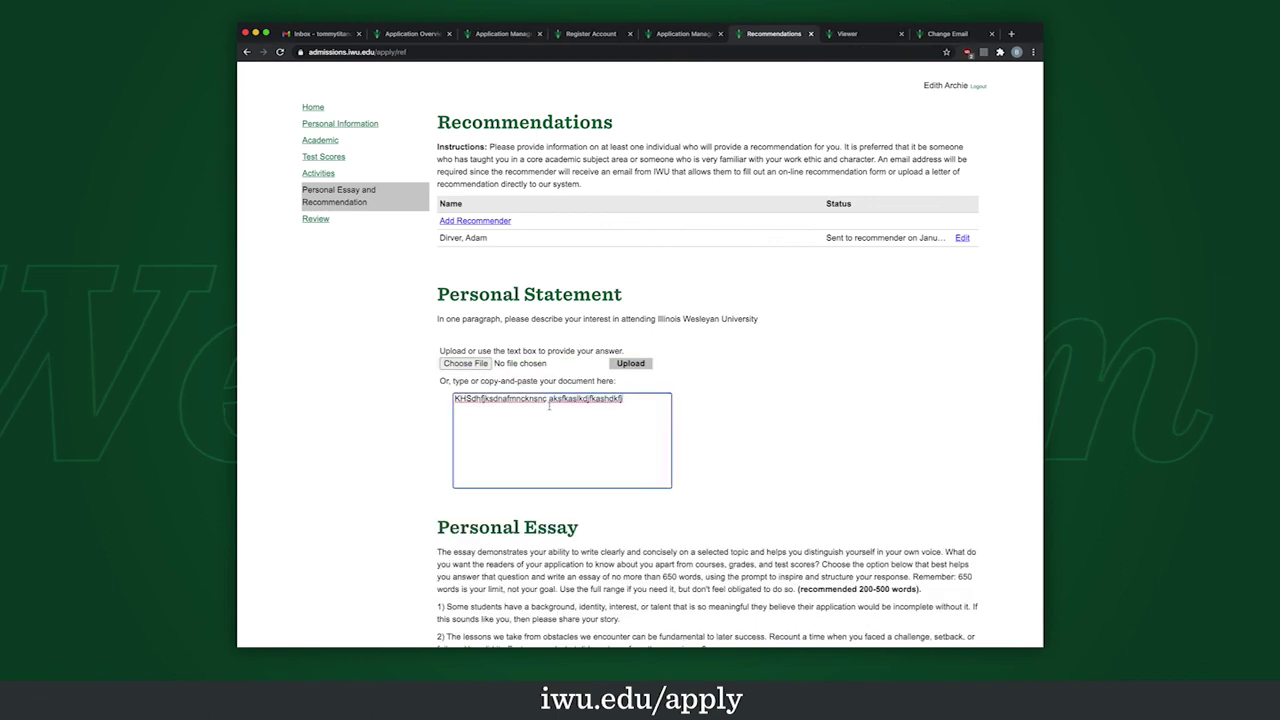
mouse_move(470, 409)
mouse_down()
mouse_move(474, 398)
mouse_move(451, 396)
mouse_up()
scroll(451, 396, down, 1)
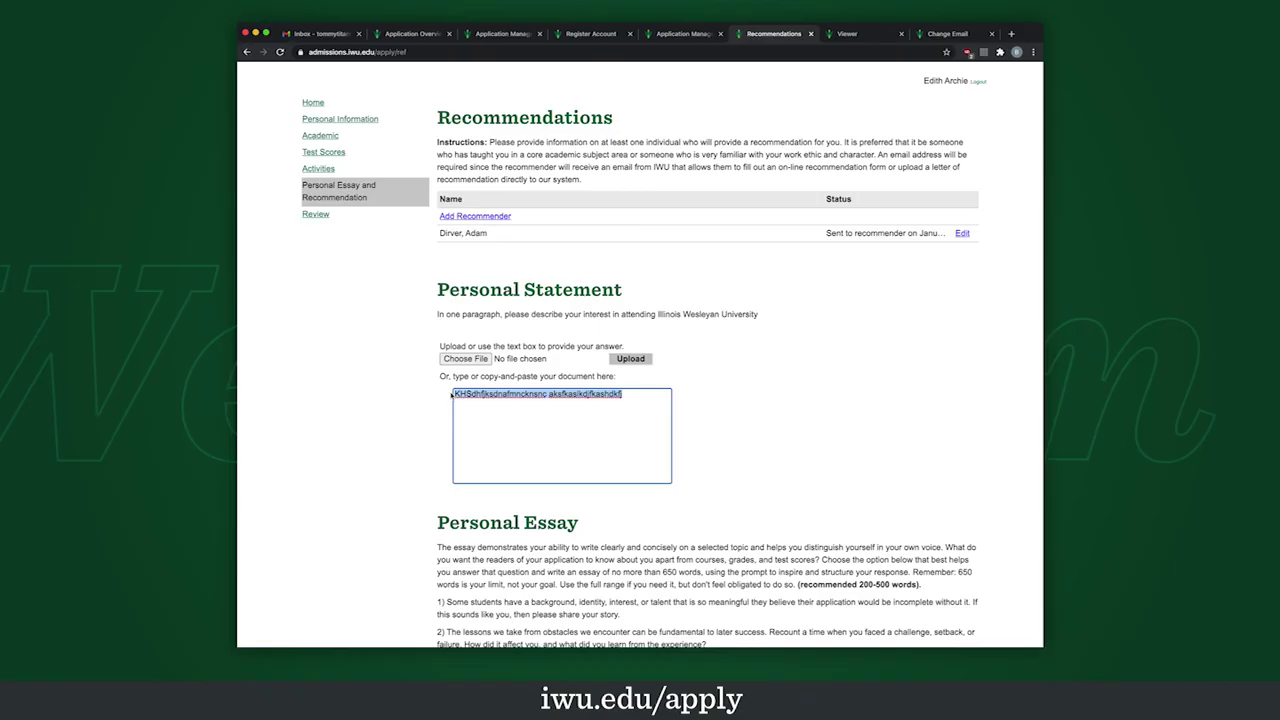
- Open the submitted Personal Essay for replacement and select the whole text in its text box
scroll(451, 396, down, 4)
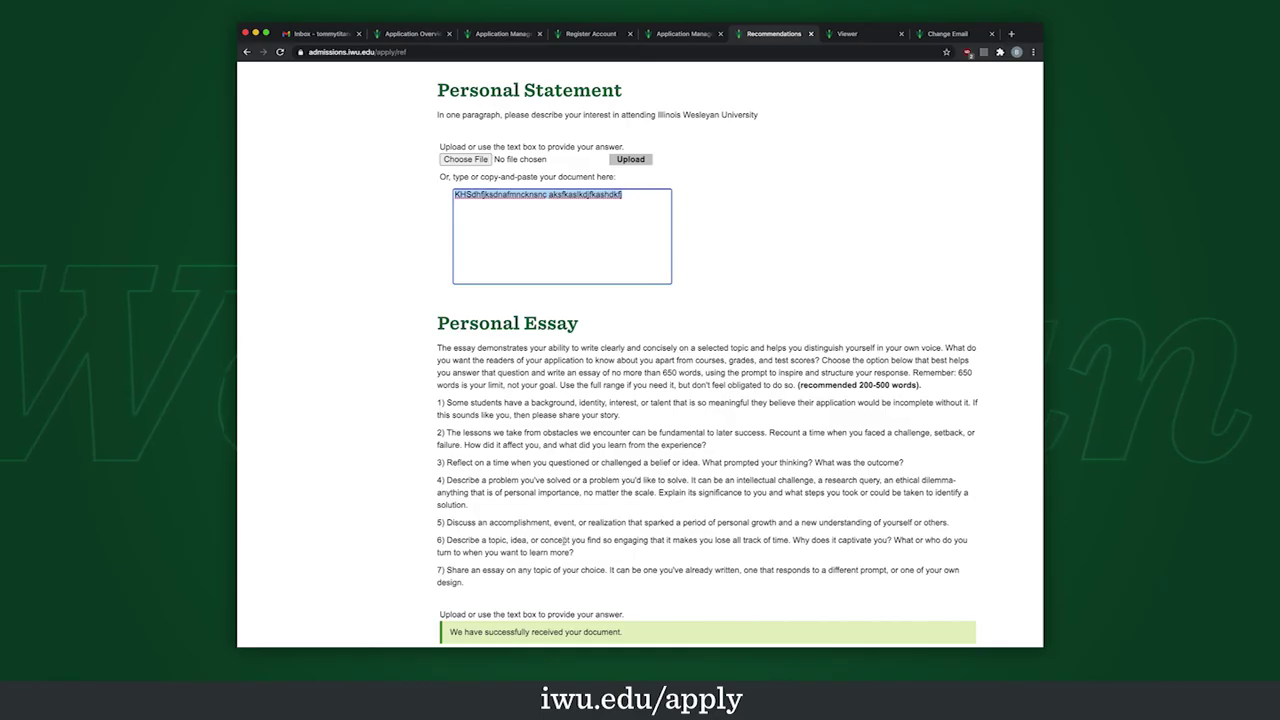
scroll(563, 545, down, 2)
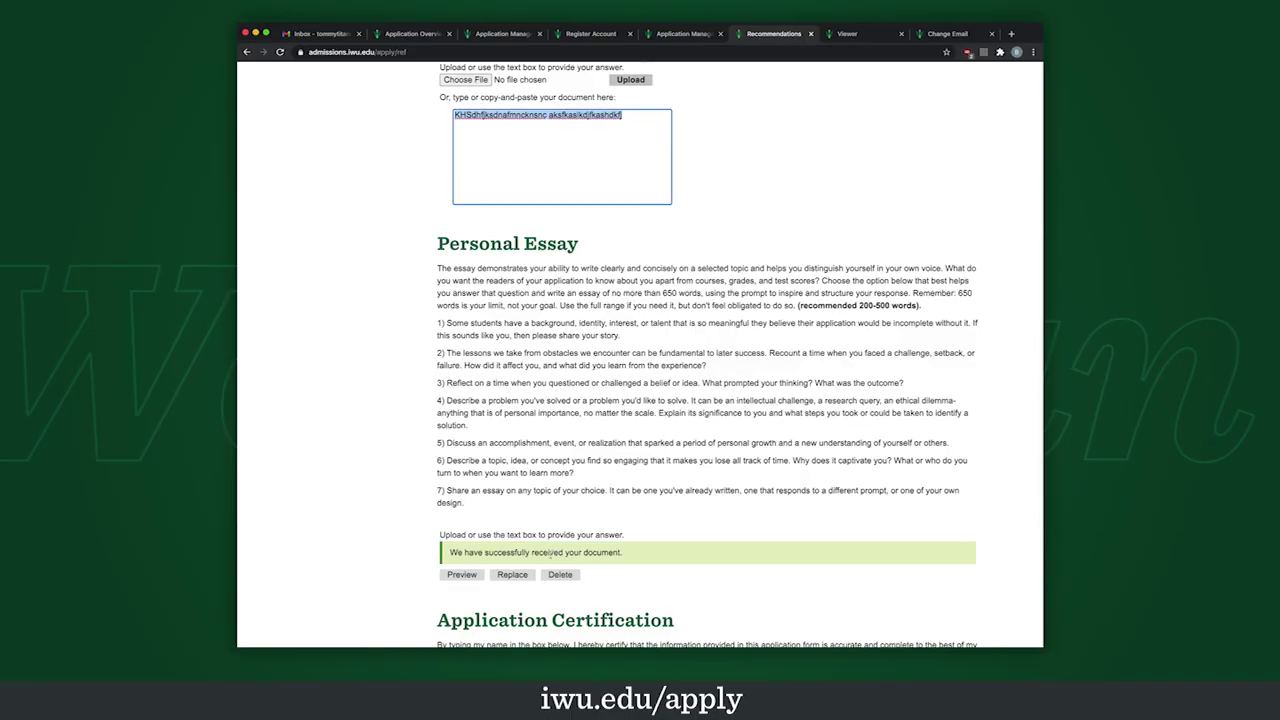
click(505, 575)
drag(561, 584, 454, 584)
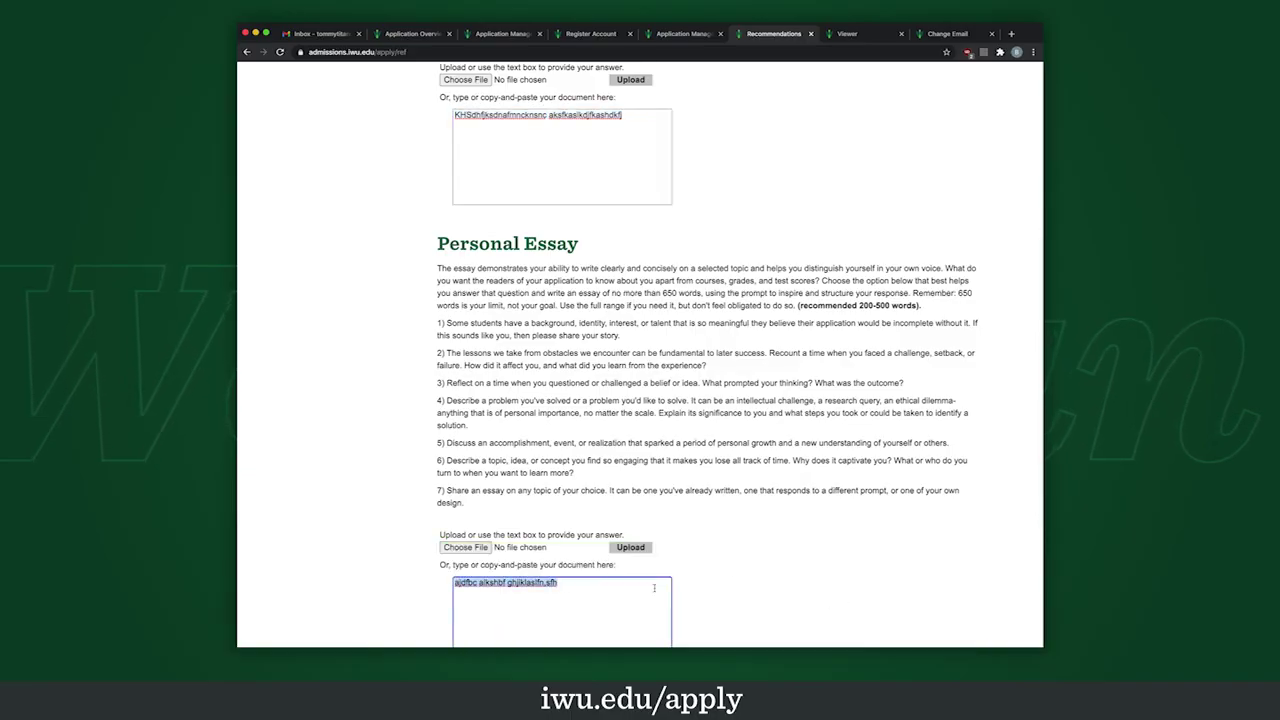
scroll(648, 588, down, 3)
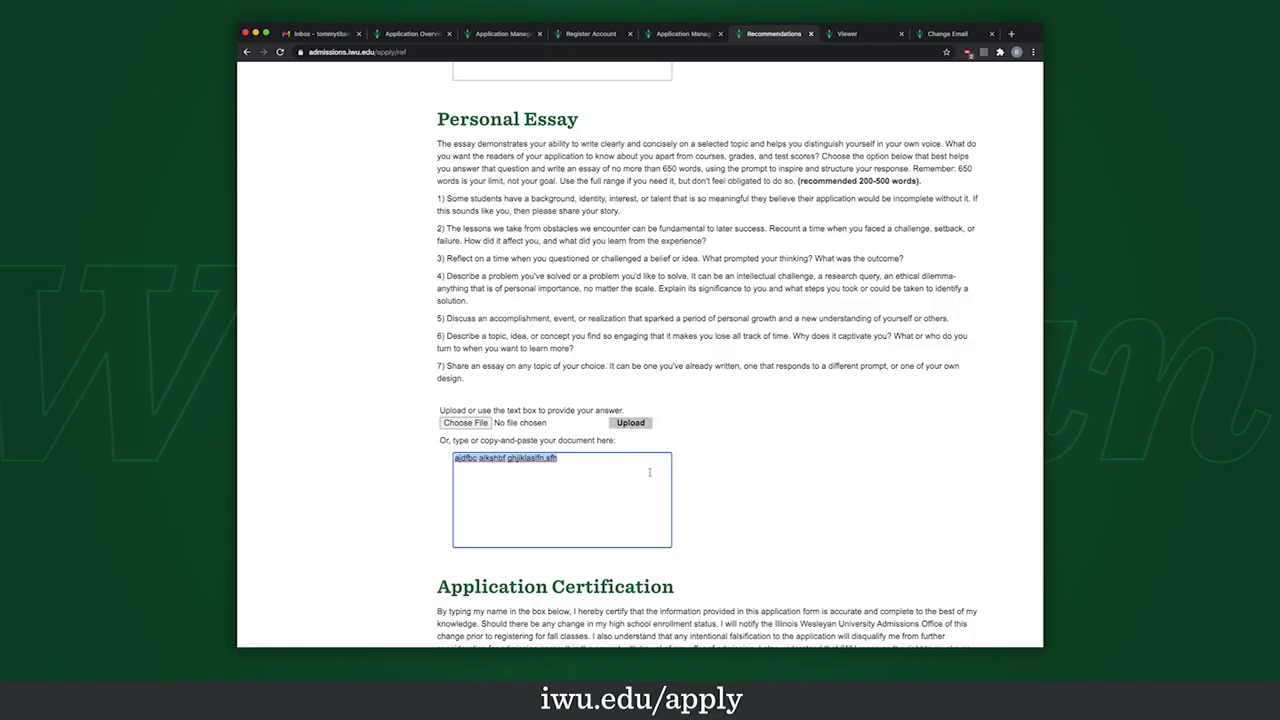
- Check the Application Certification and its signature field, and continue to the Review section
scroll(657, 476, down, 1)
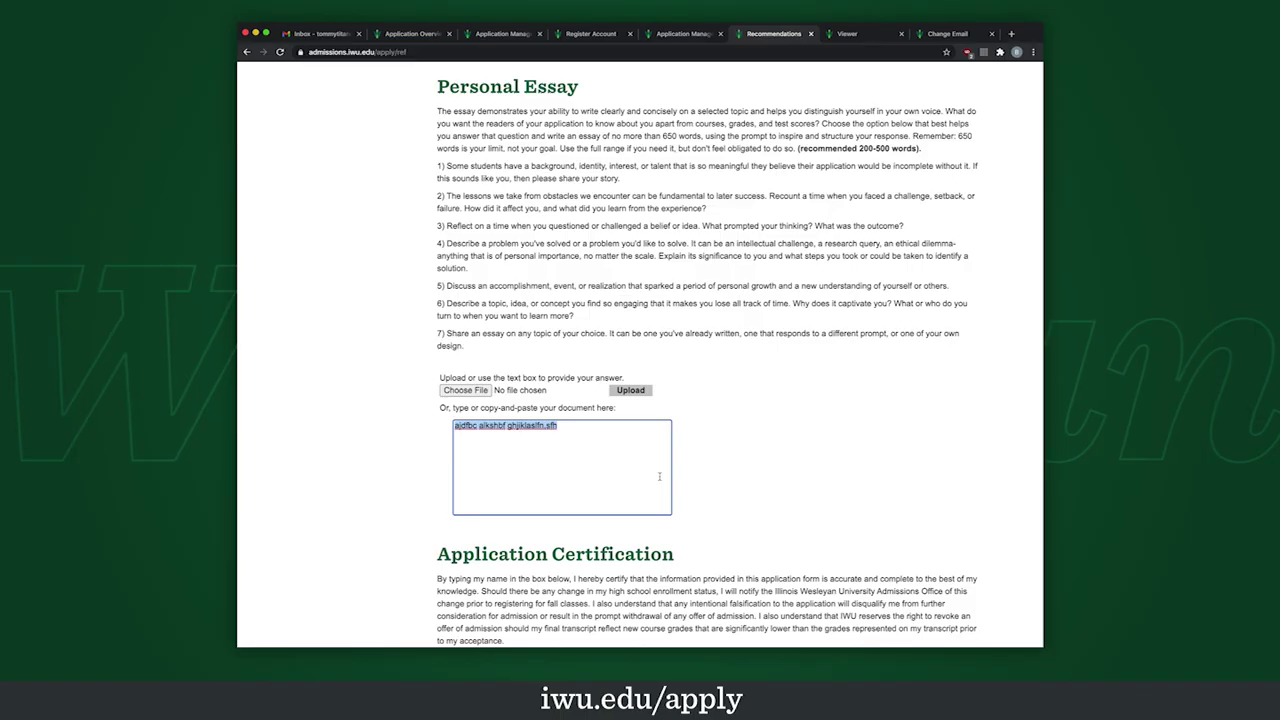
scroll(659, 476, up, 1)
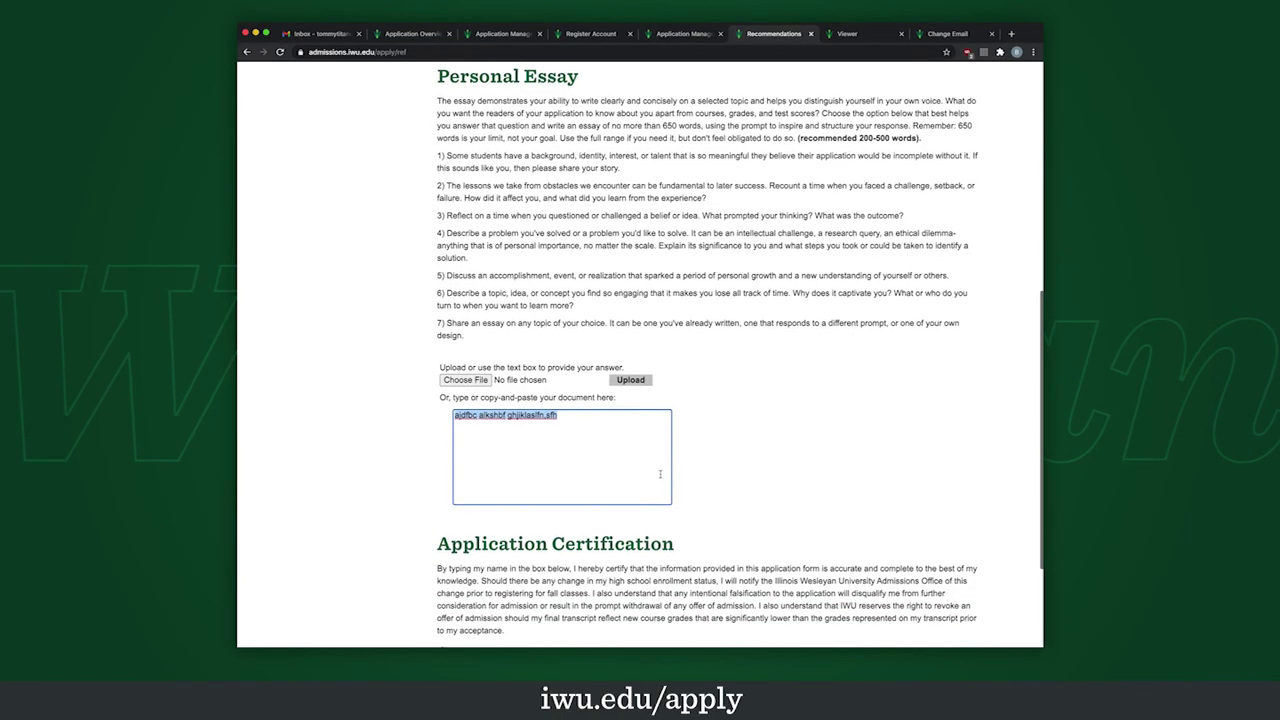
scroll(550, 533, down, 2)
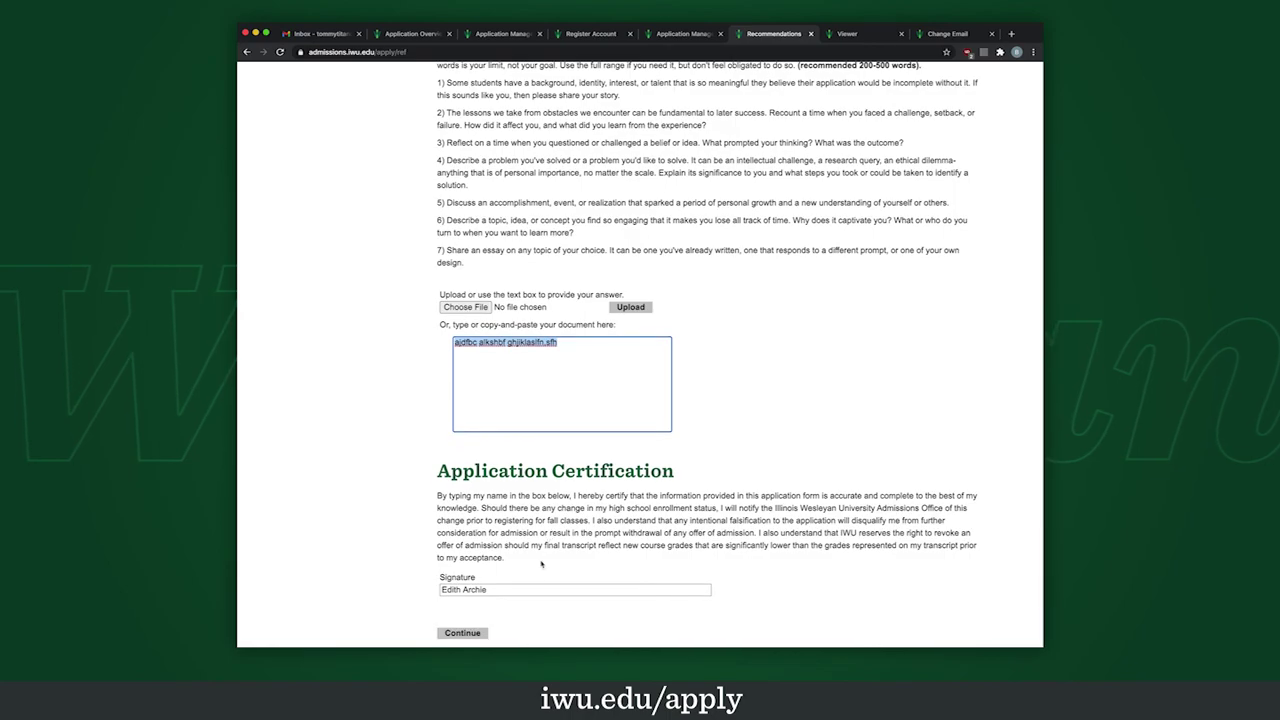
key(Tab)
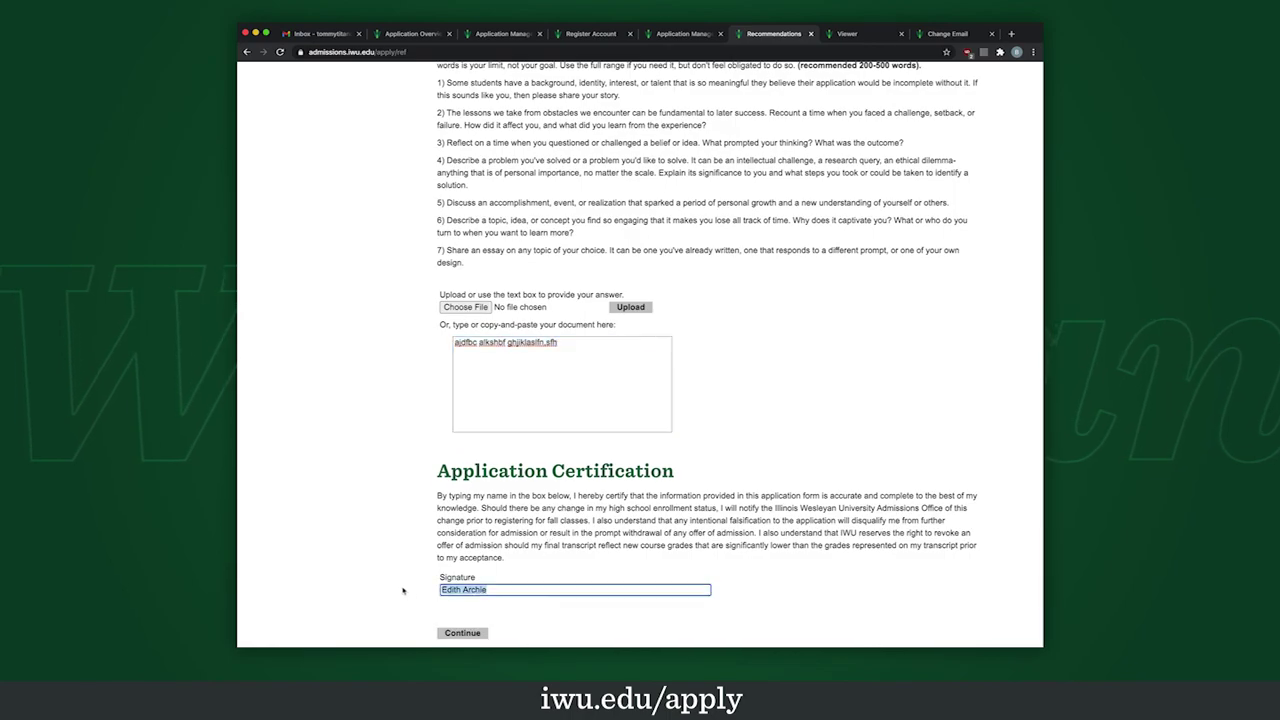
click(462, 632)
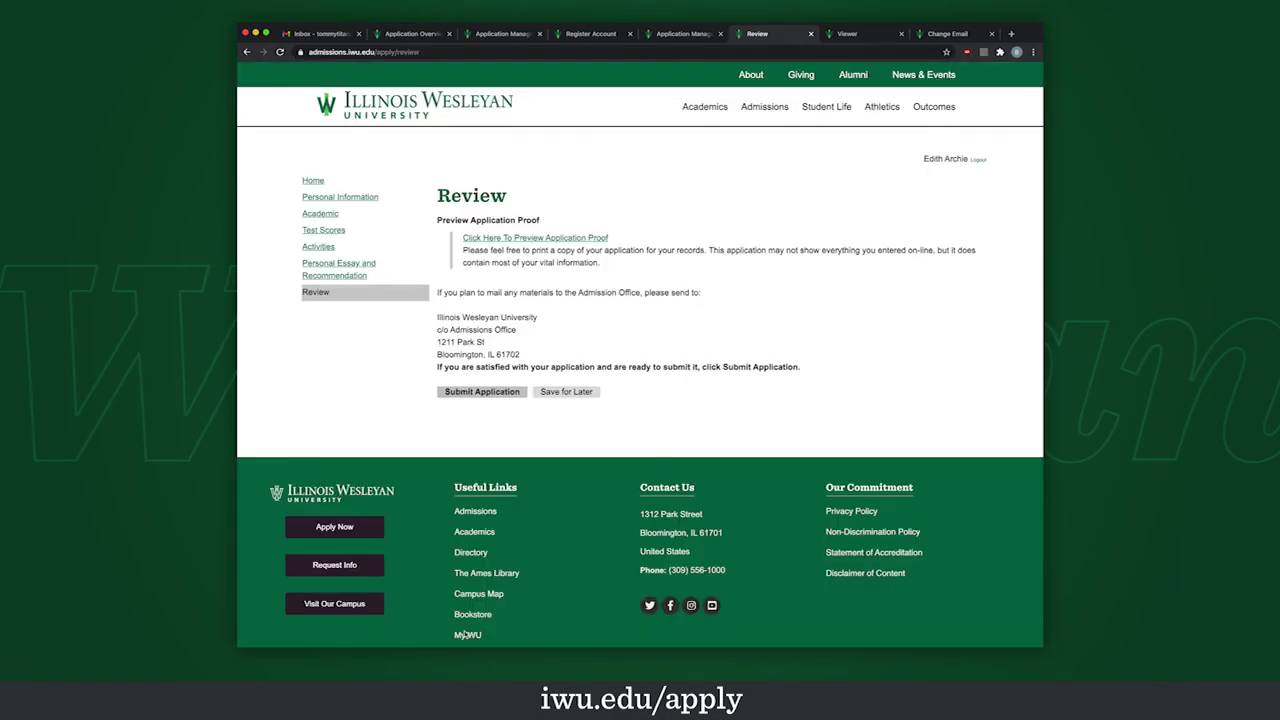